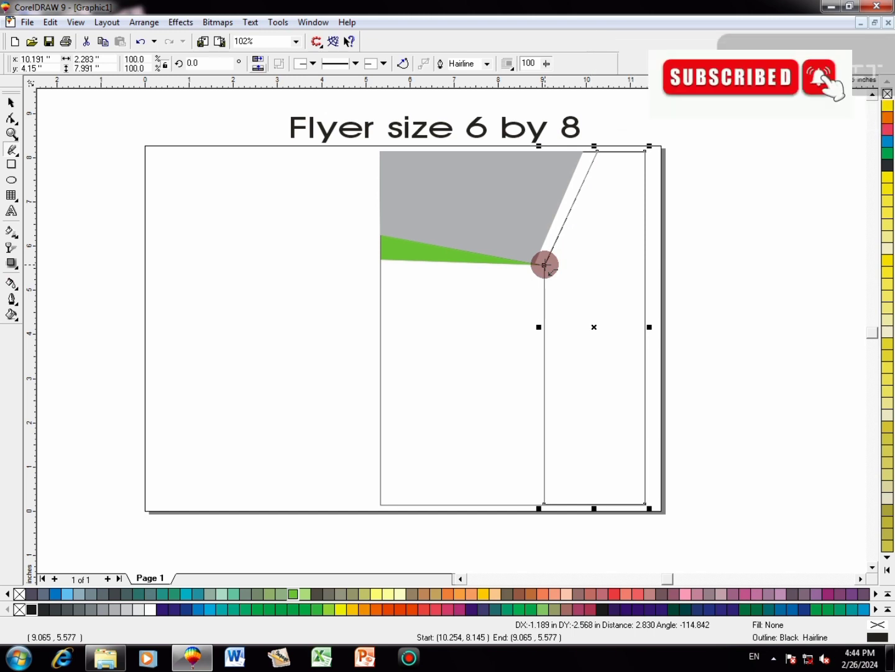
- Close the five-node outline along the flyer's right side and fill it with Blue Purple
left_click(544, 265)
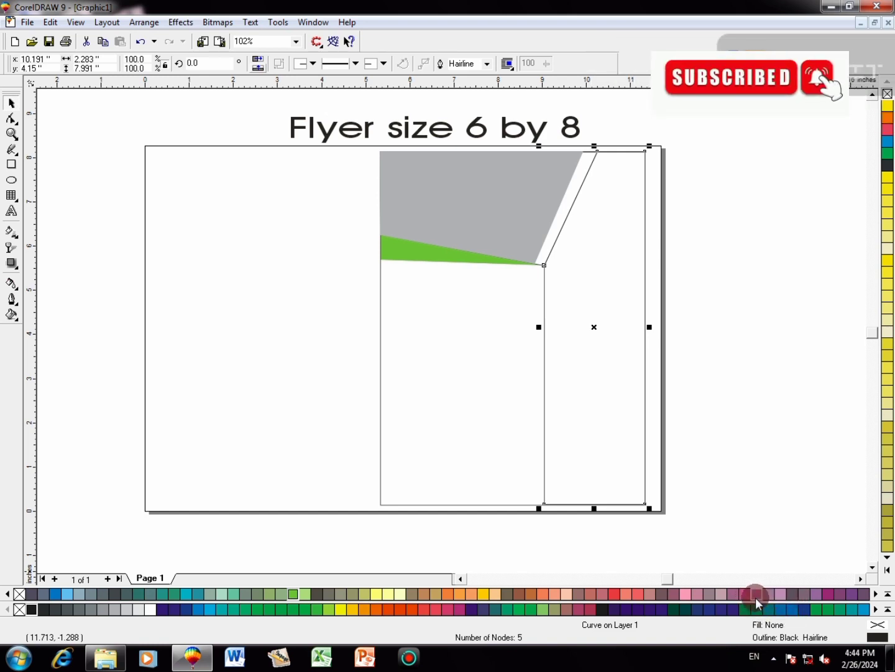
left_click(828, 593)
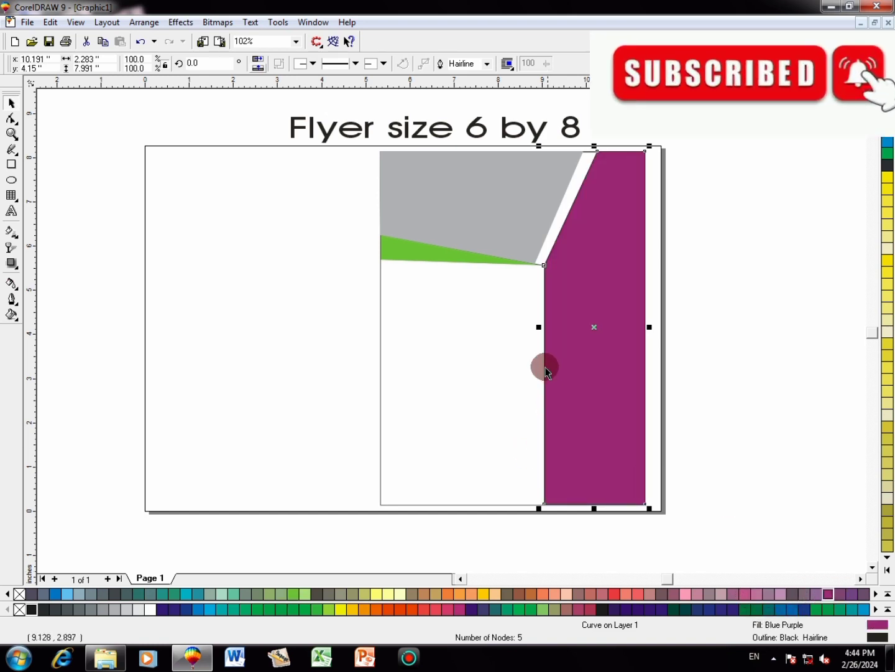
left_click(551, 334)
left_click(567, 132)
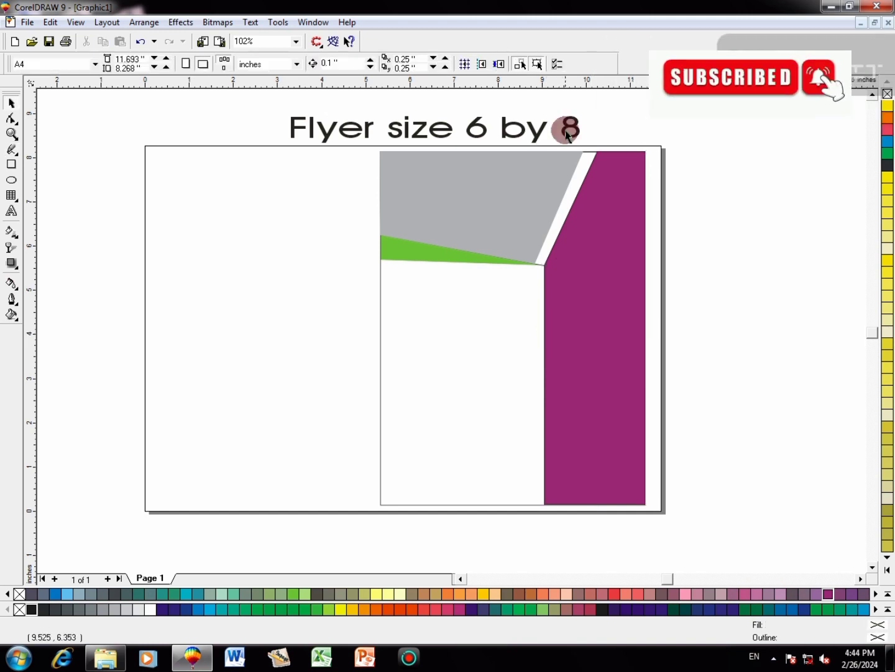
- Convert the purple shape's segments to curves and bend its lower left edge inward into an arc about 0.8 inch deep
left_click(619, 174)
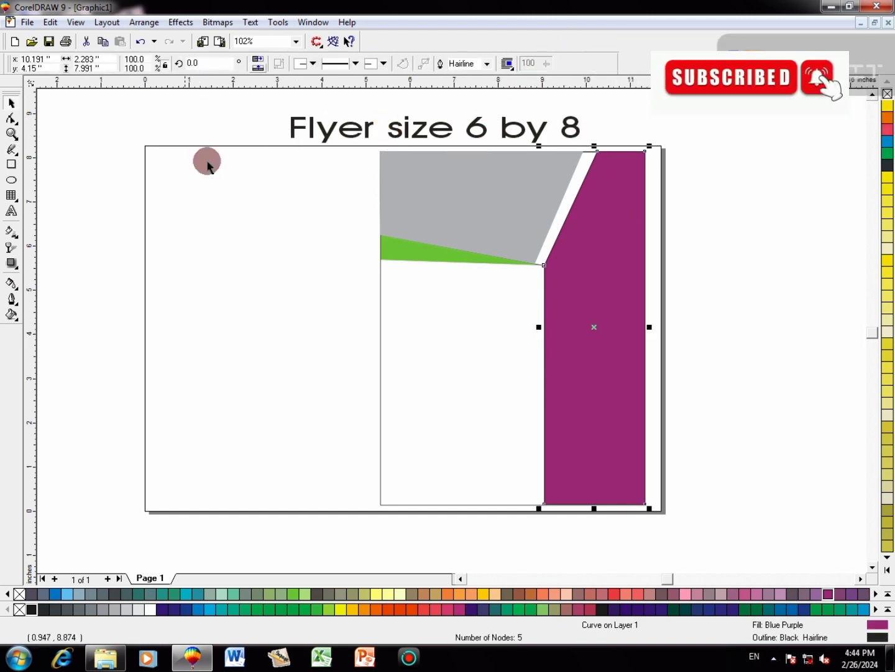
left_click(13, 119)
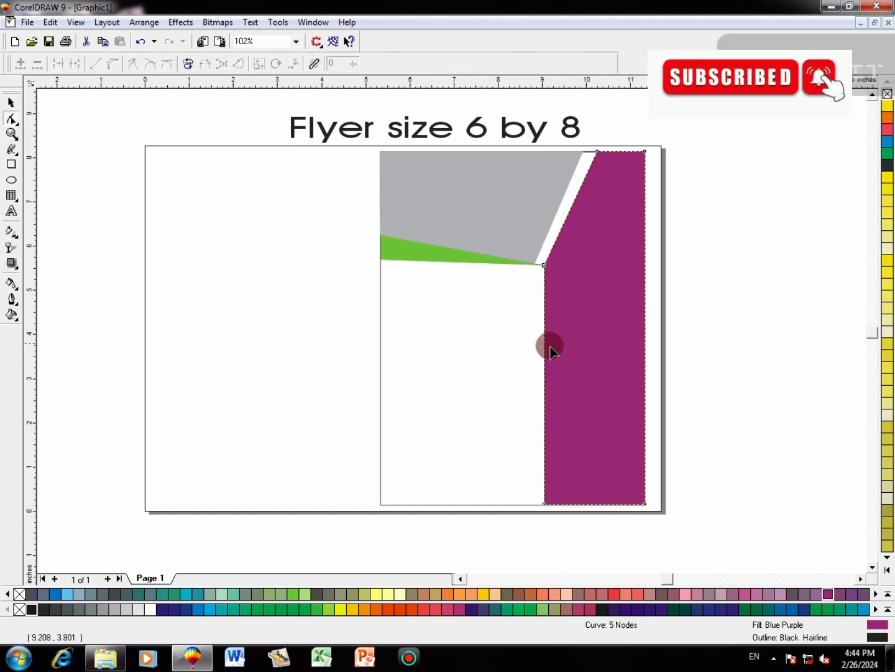
key("ctrl+a")
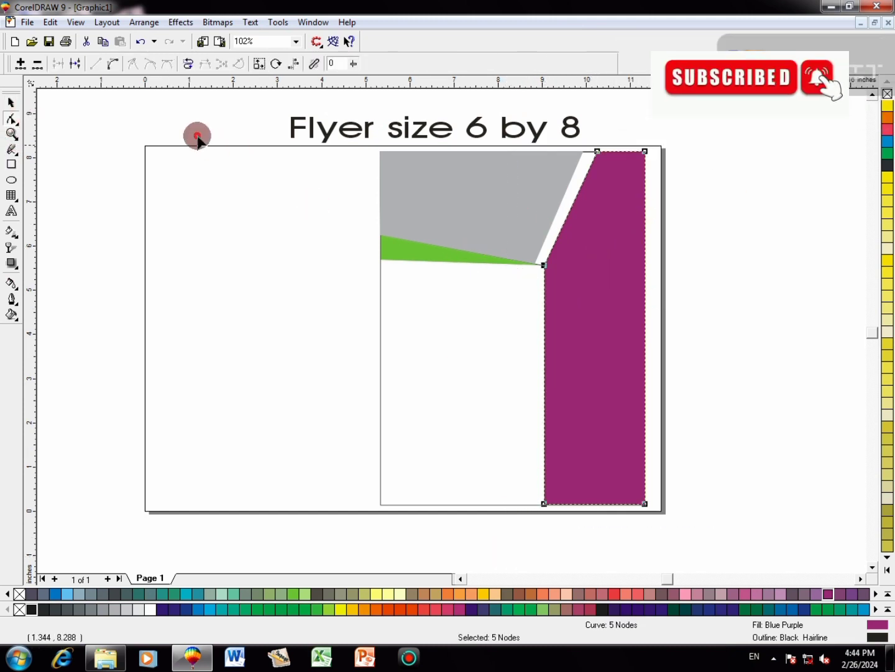
left_click(710, 317)
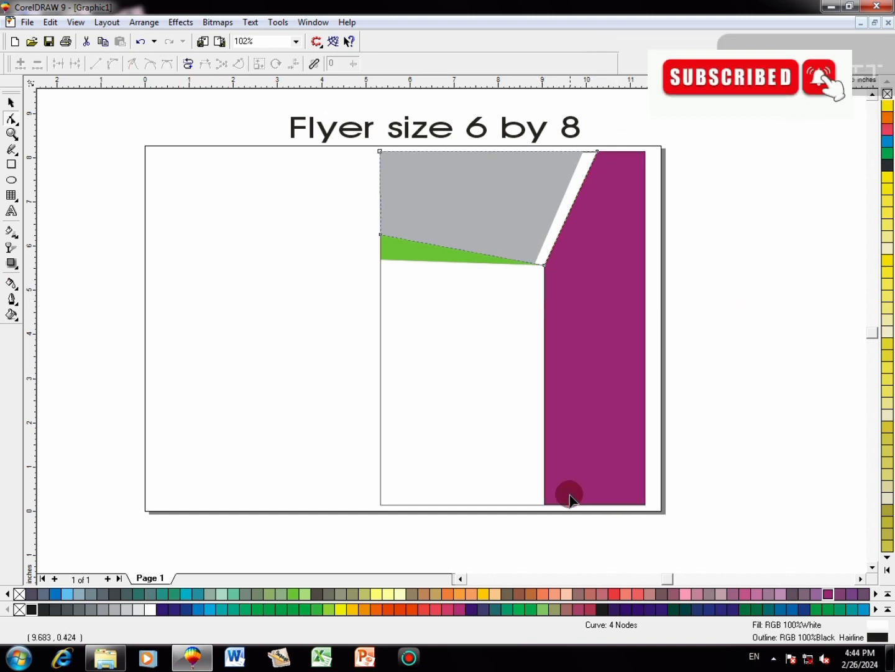
left_click(545, 503)
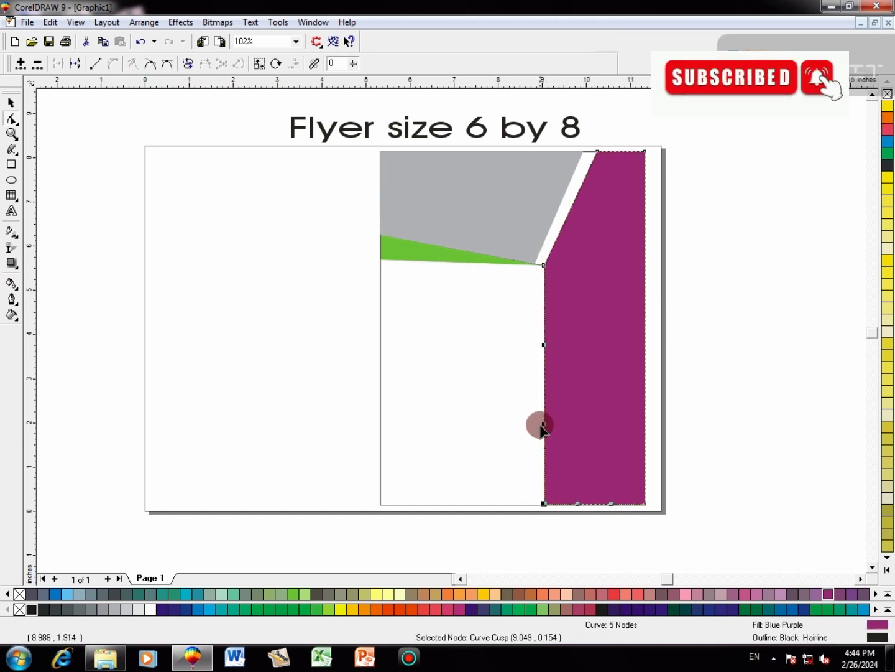
left_click_drag(546, 392, 583, 388)
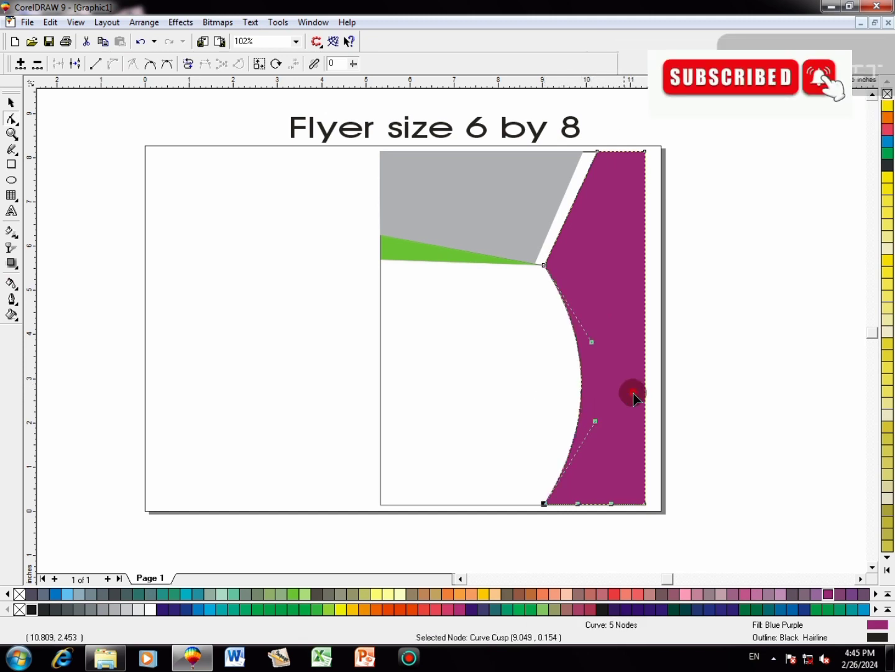
key("space")
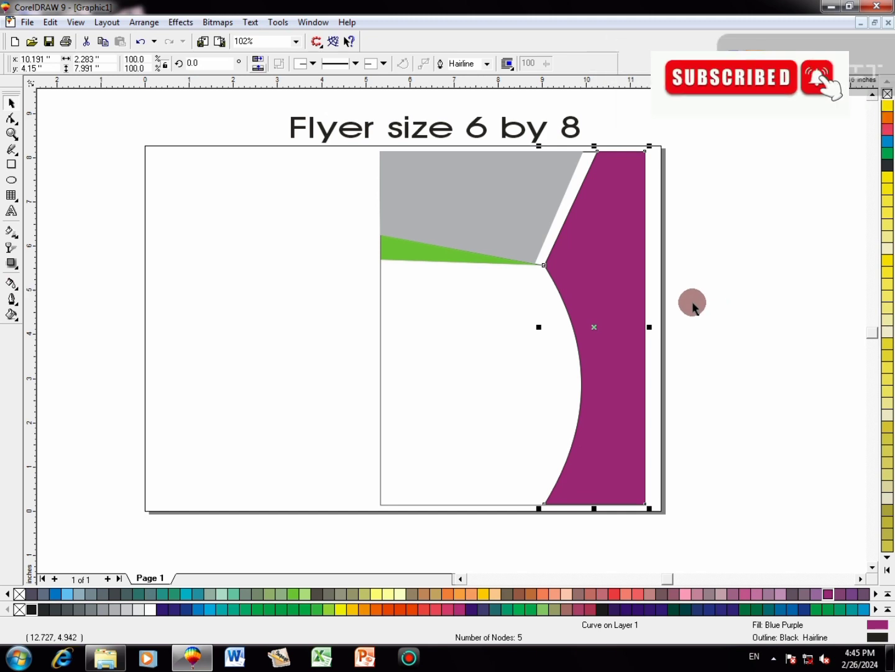
left_click(699, 310)
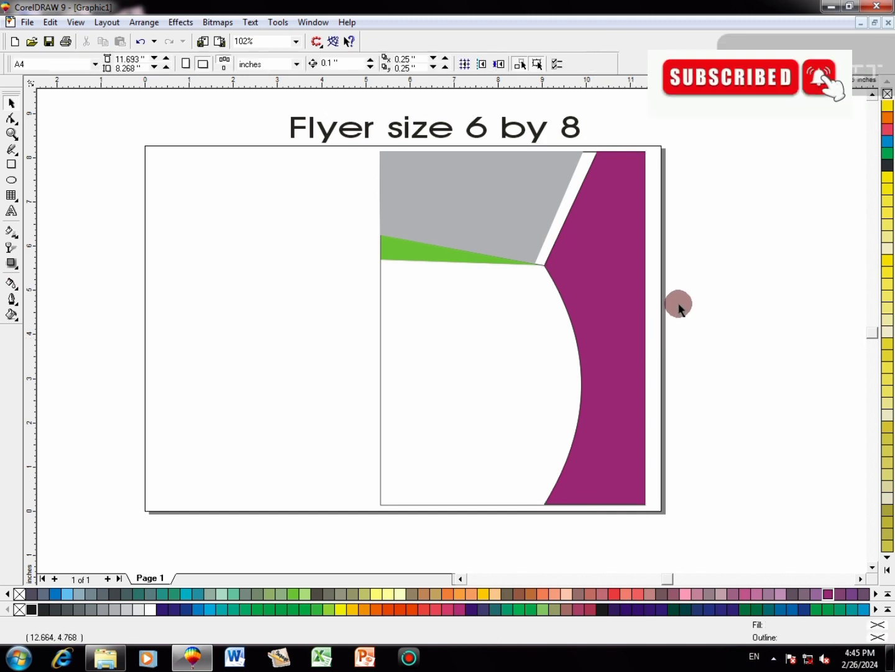
- Add the artistic text "Admission Open" on the upper part of the purple shape
left_click(11, 210)
scroll(575, 215, "up", 3)
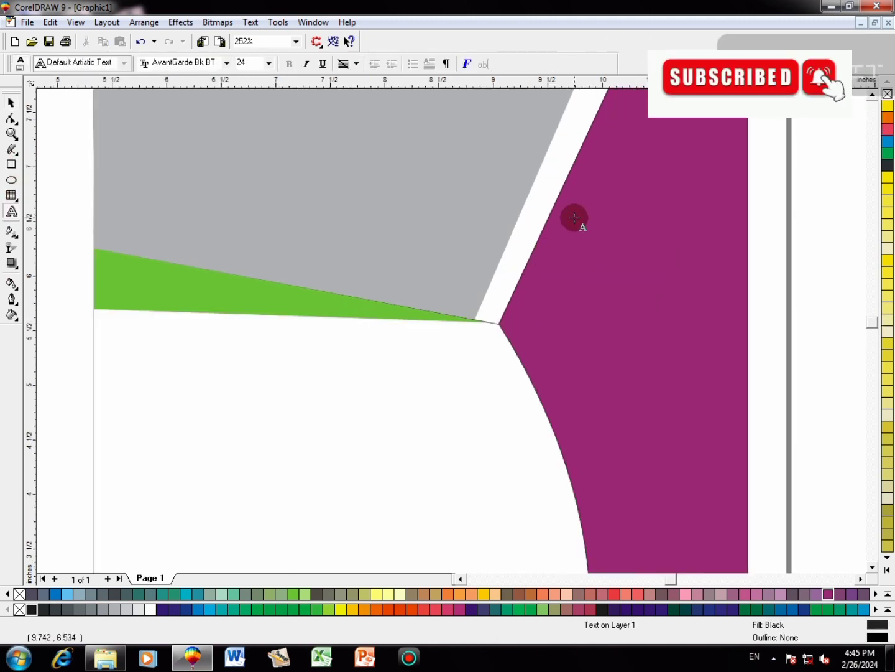
left_click(590, 218)
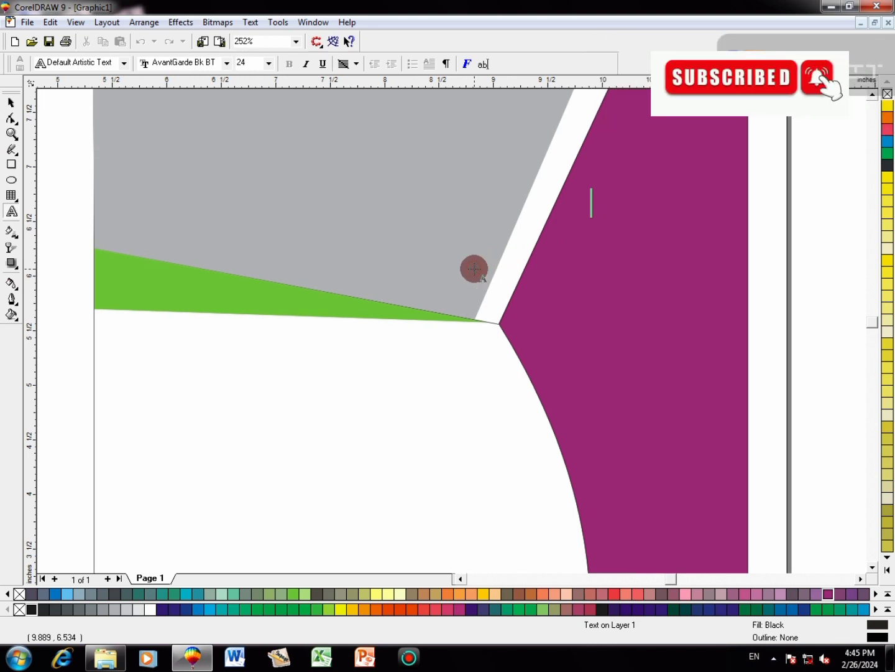
type("Addmis")
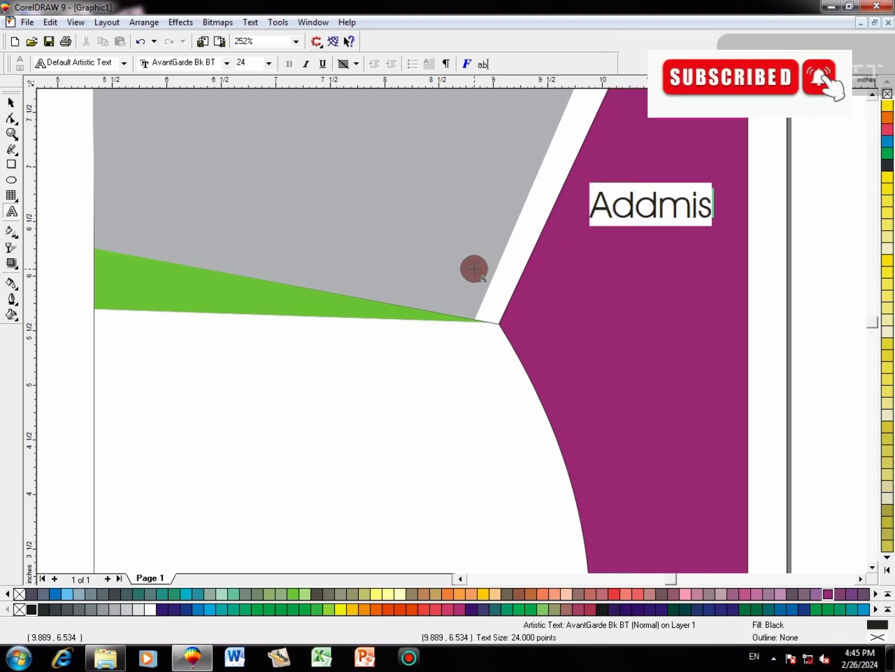
type("sion")
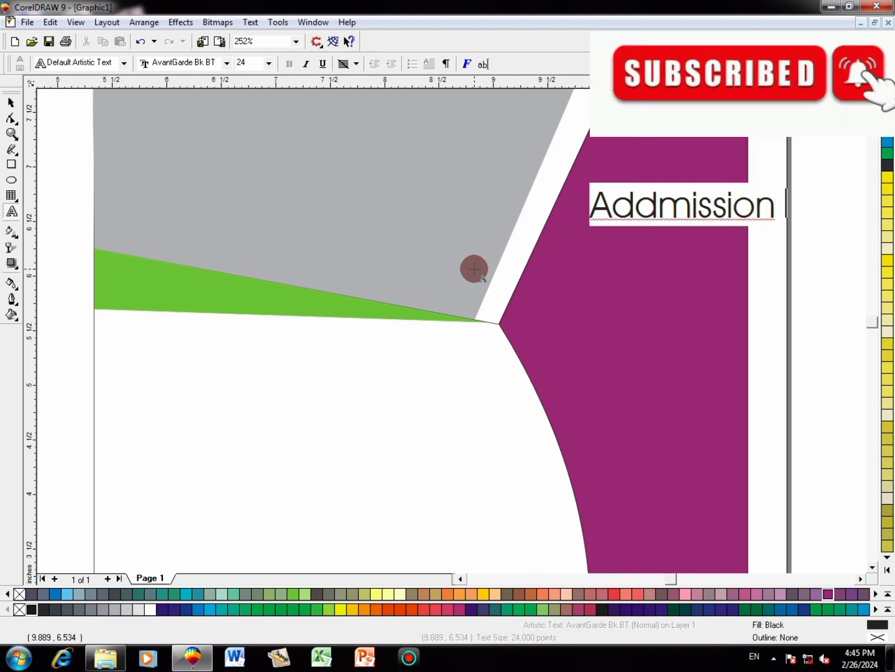
left_click(650, 207)
key("BackSpace")
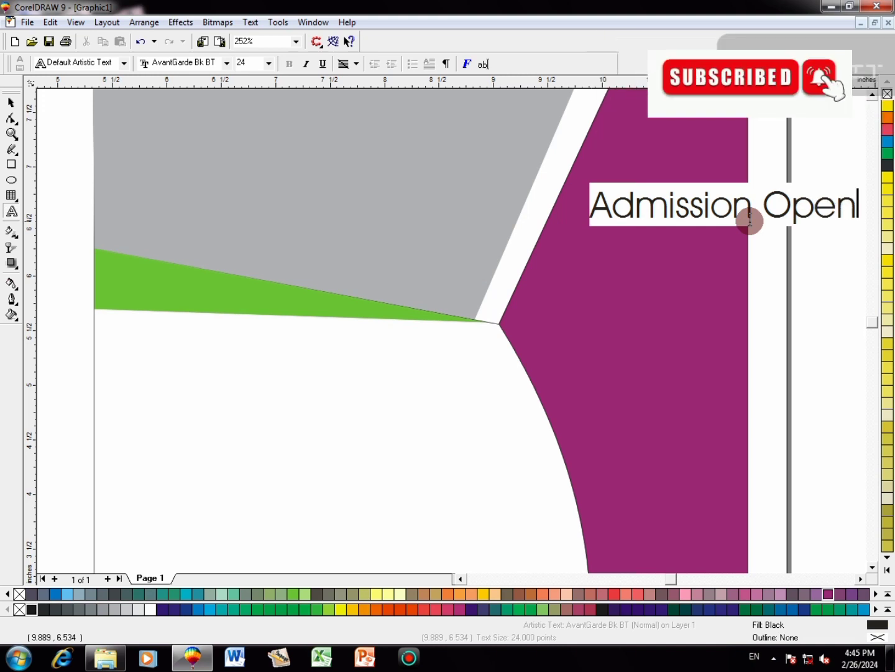
key("ctrl+space")
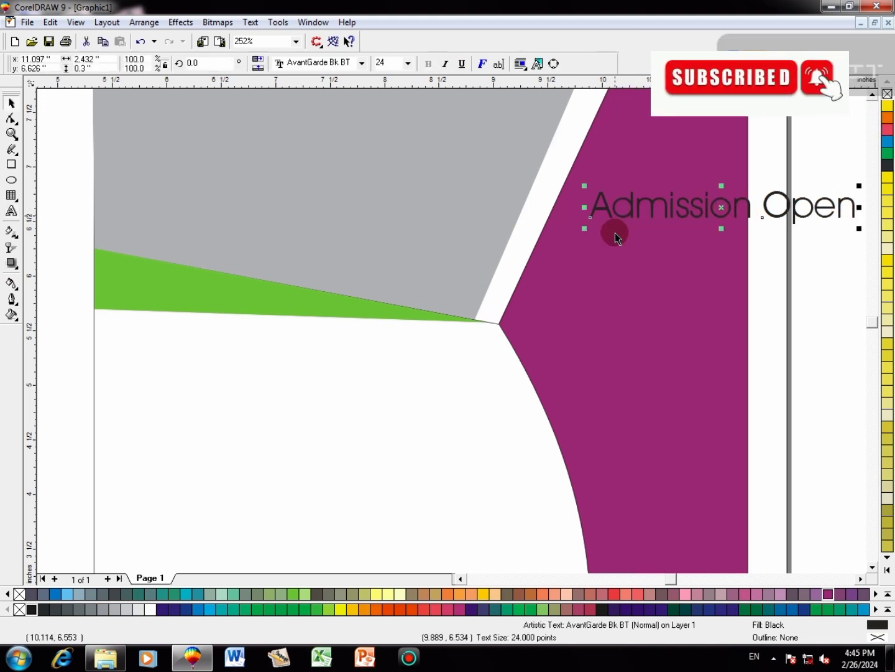
- Move the "Admission Open" text onto the purple shape and scale it down to about 17.3 pt
left_click(861, 579)
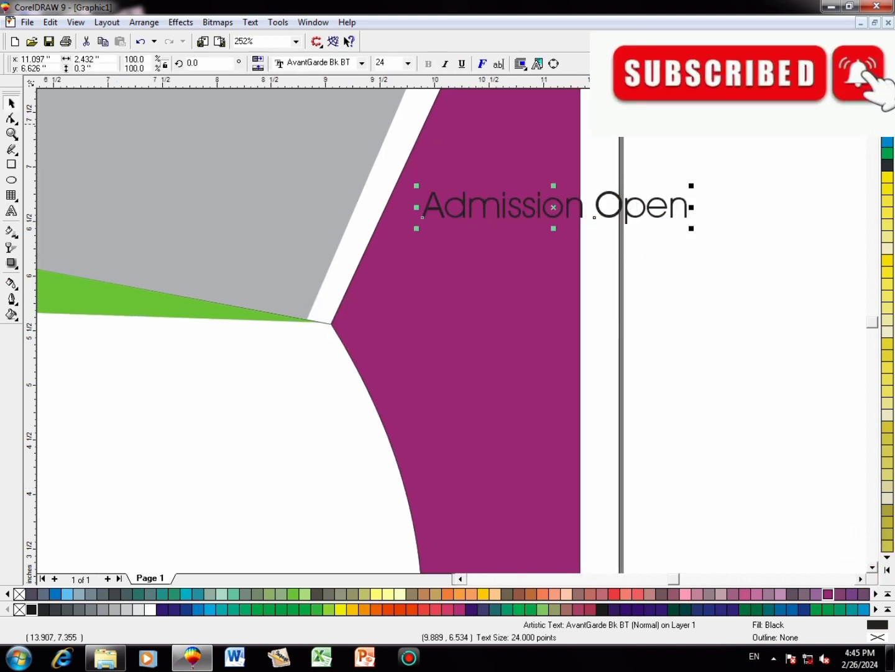
scroll(839, 135, "up", 1)
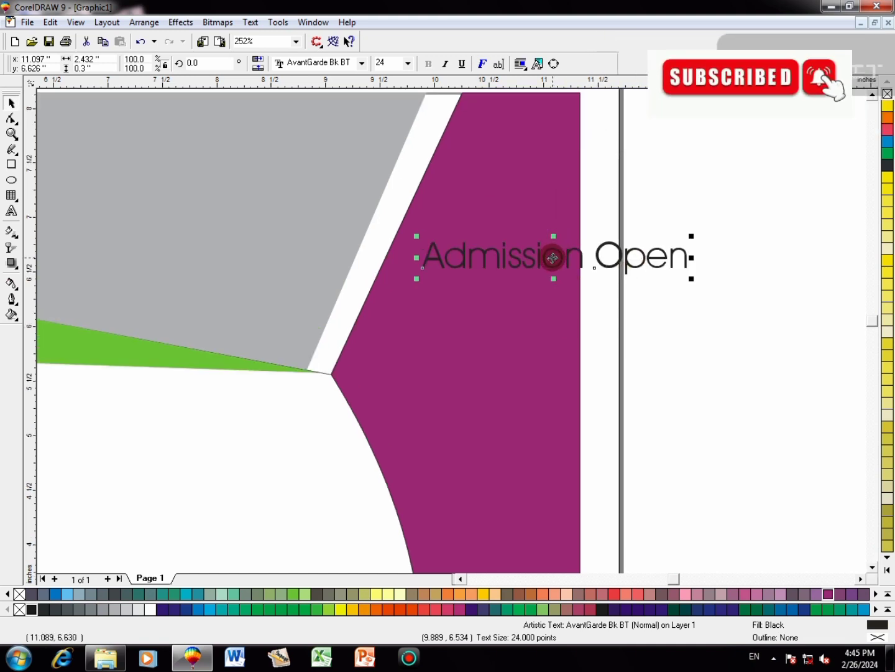
left_click_drag(551, 256, 466, 291)
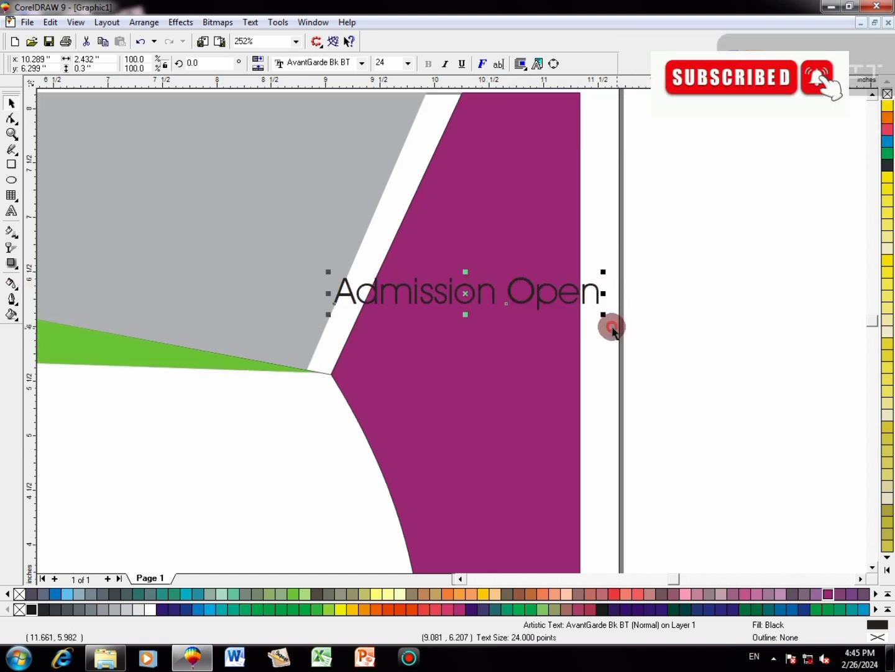
left_click_drag(602, 313, 570, 310)
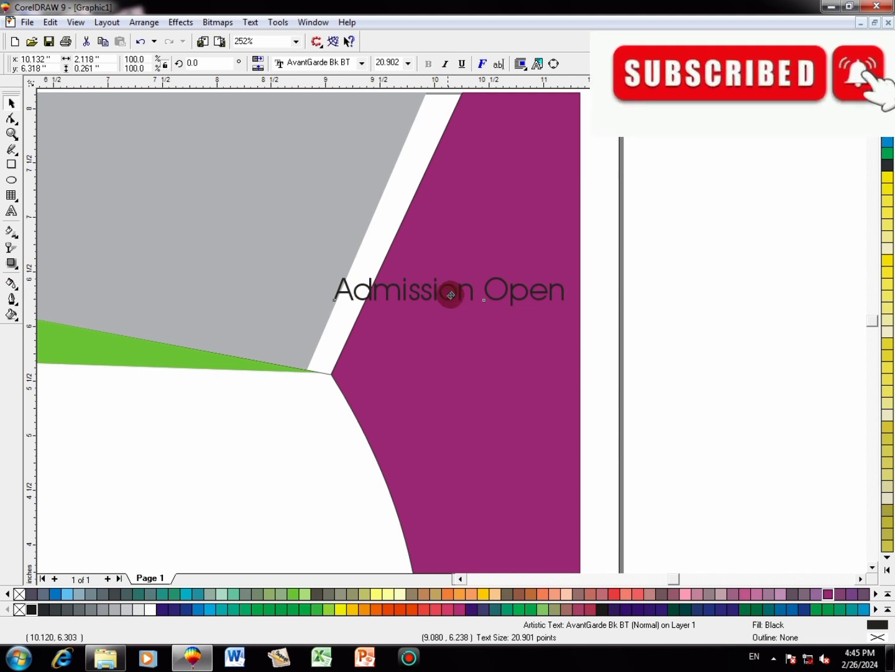
left_click_drag(450, 294, 476, 300)
left_click_drag(351, 316, 378, 310)
- Set the font of the "Admission Open" text to Gill Sans MT Ext Condensed Bold
left_click(336, 63)
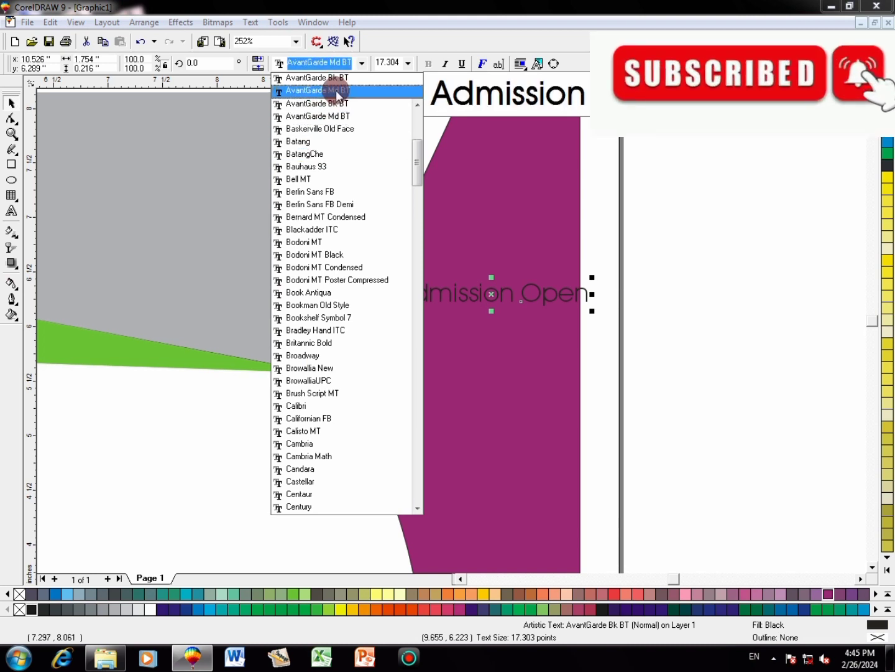
key("g")
key("Down")
key("Down")
key("Down")
key("Down")
key("Down")
key("Down")
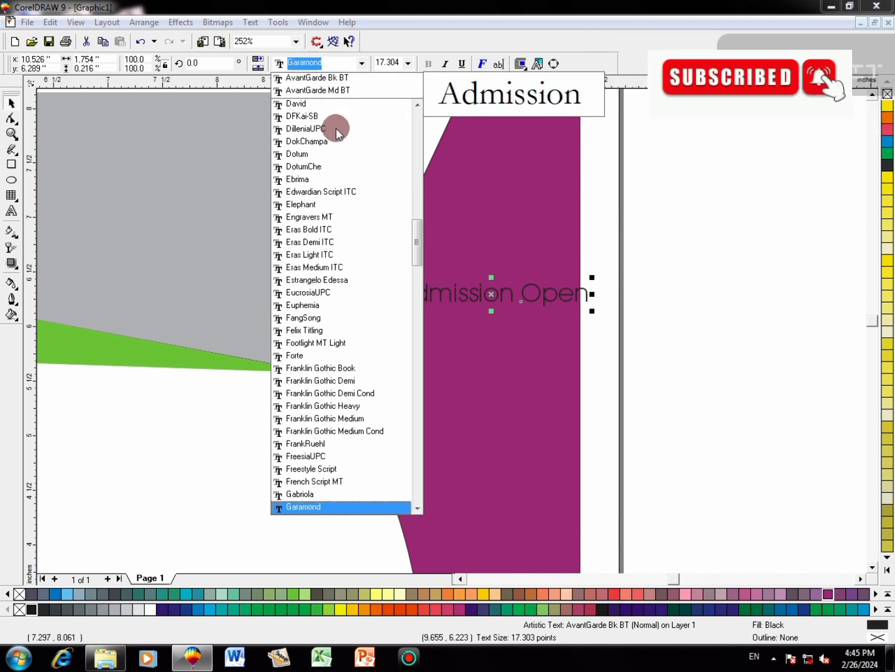
key("Down")
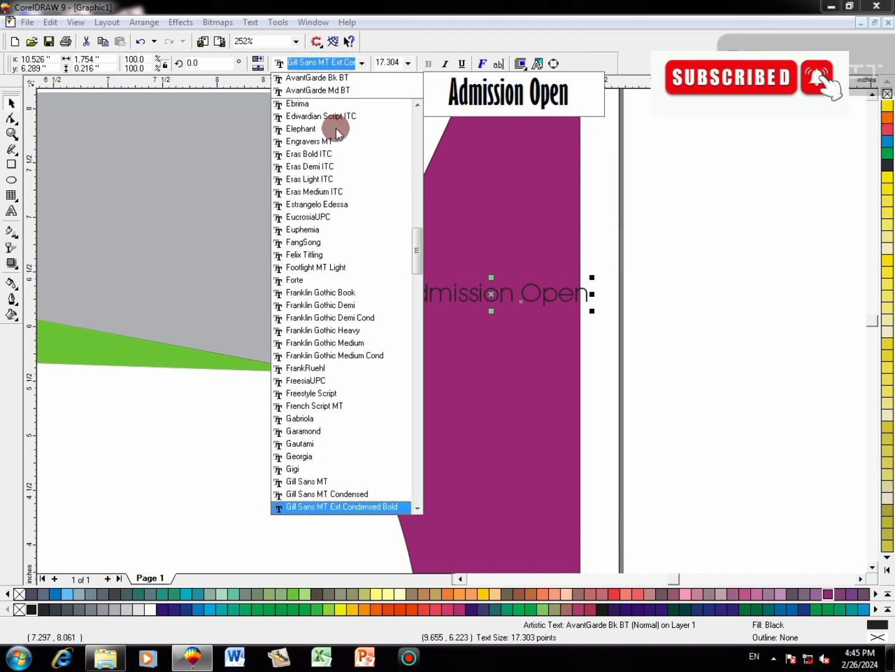
key("Return")
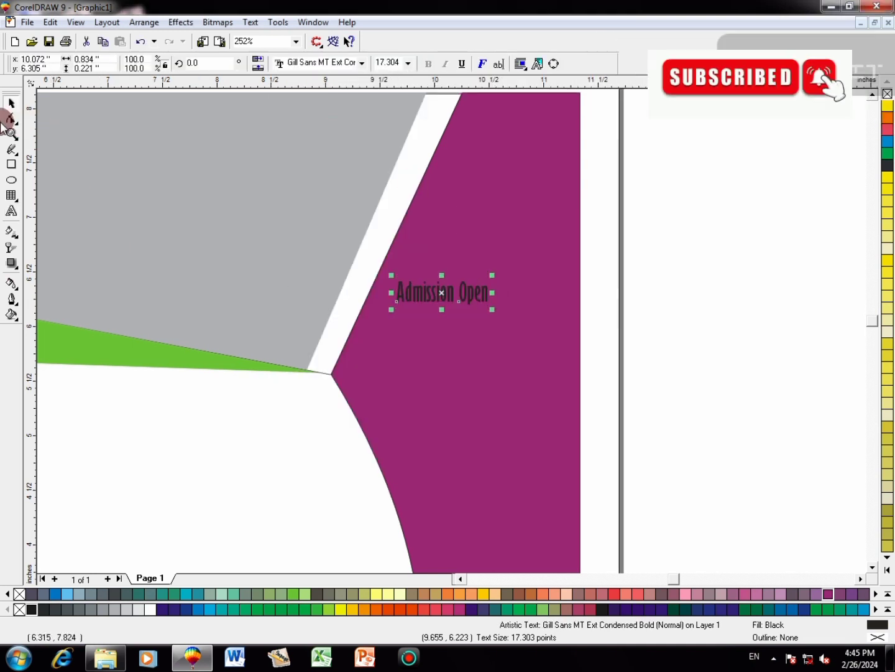
- Widen the letter spacing of "Admission Open" and enlarge the text to about 23 pt across the purple shape
left_click(14, 121)
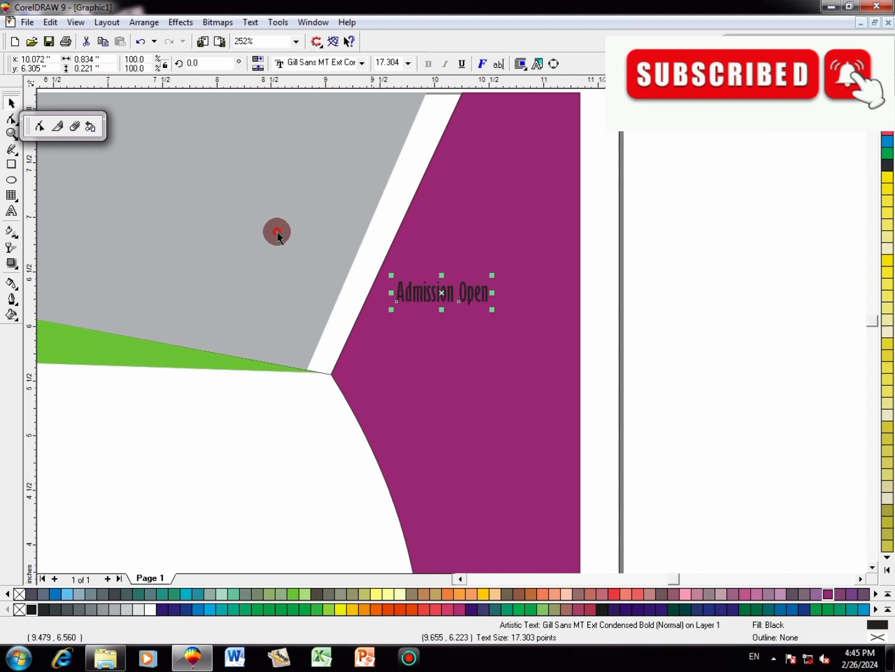
left_click(42, 126)
left_click_drag(491, 311, 579, 262)
key("space")
left_click_drag(390, 287, 382, 289)
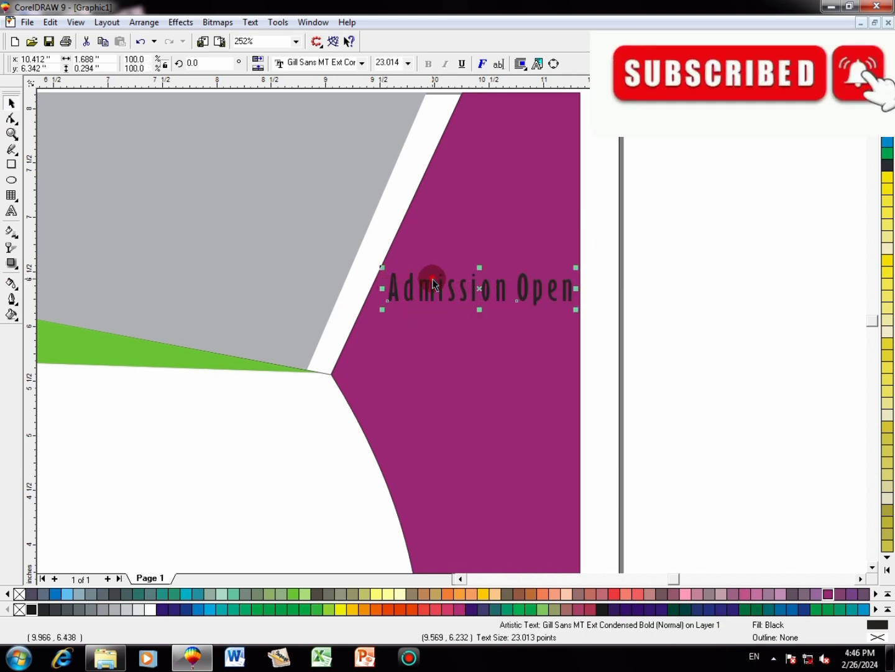
- Give "Admission Open" a white fill and white outline, and stretch it to about 1.78 inches wide
left_click(150, 610)
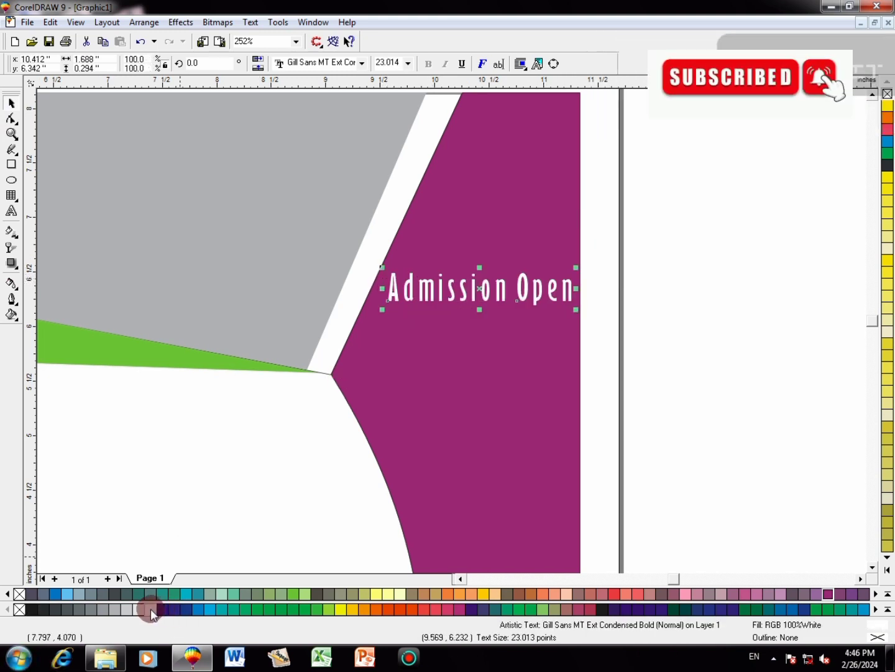
right_click(150, 609)
left_click_drag(384, 288, 372, 289)
- Duplicate the "Admission Open" text just below the original and replace the copy's wording with "Year 2024 to 2025"
left_click_drag(476, 290, 475, 316)
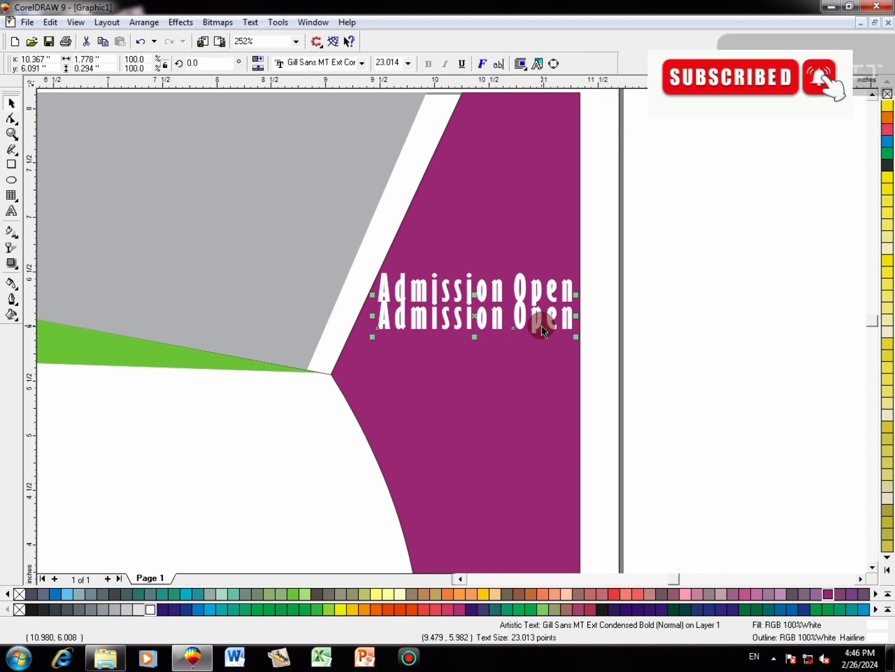
double_click(569, 326)
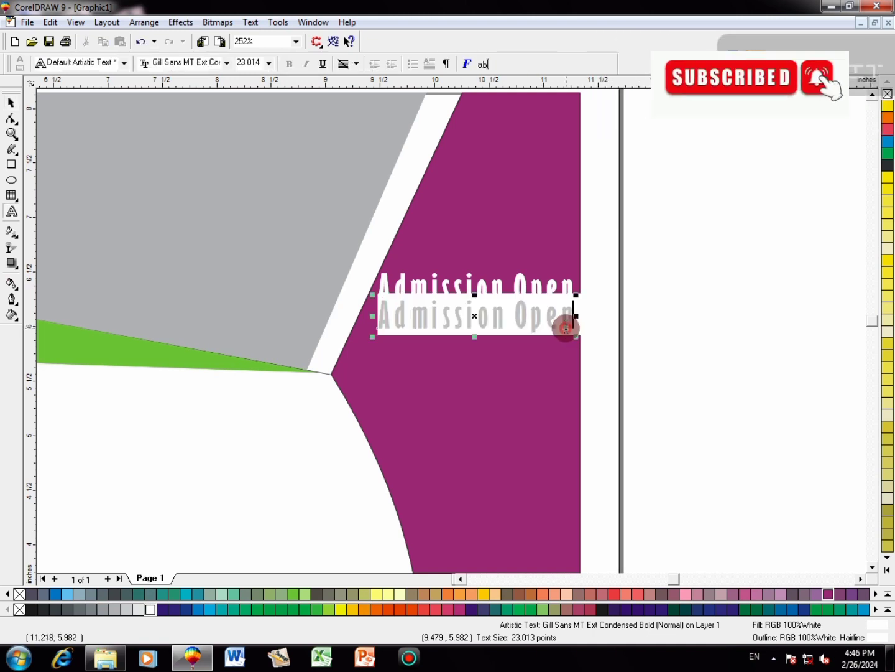
key("BackSpace")
key("BackSpace")
key("BackSpace")
key("BackSpace")
key("BackSpace")
key("BackSpace")
key("BackSpace")
key("BackSpace")
key("BackSpace")
key("BackSpace")
key("BackSpace")
key("BackSpace")
key("BackSpace")
key("BackSpace")
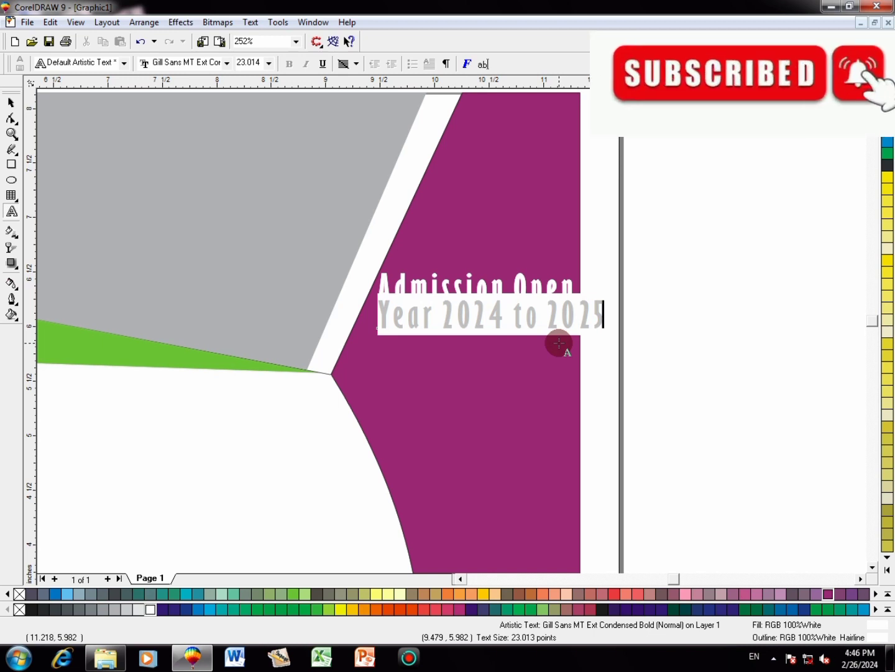
- Scale the "Year 2024 to 2025" line down to about 17 pt and center it beneath "Admission Open"
key("ctrl+space")
left_click_drag(609, 332, 567, 328)
left_click_drag(473, 313, 474, 318)
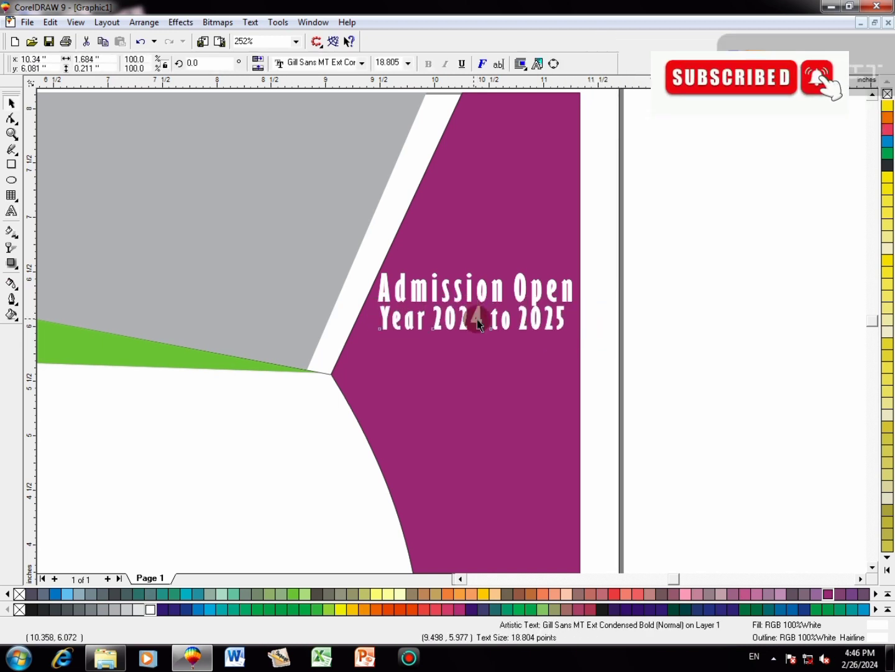
left_click_drag(568, 335, 553, 330)
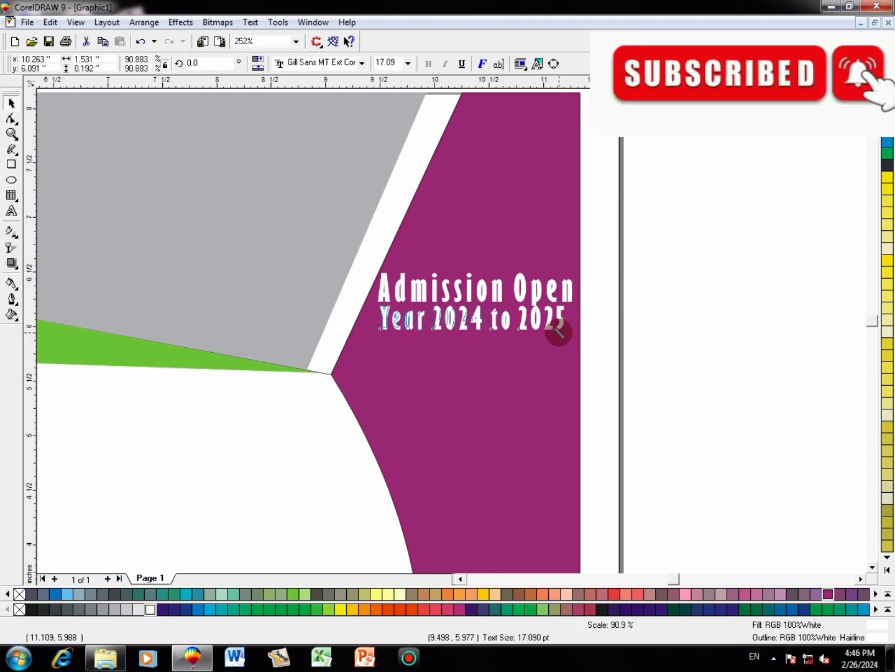
mouse_move(465, 316)
left_mouse_down()
mouse_move(476, 317)
mouse_move(471, 323)
left_mouse_up()
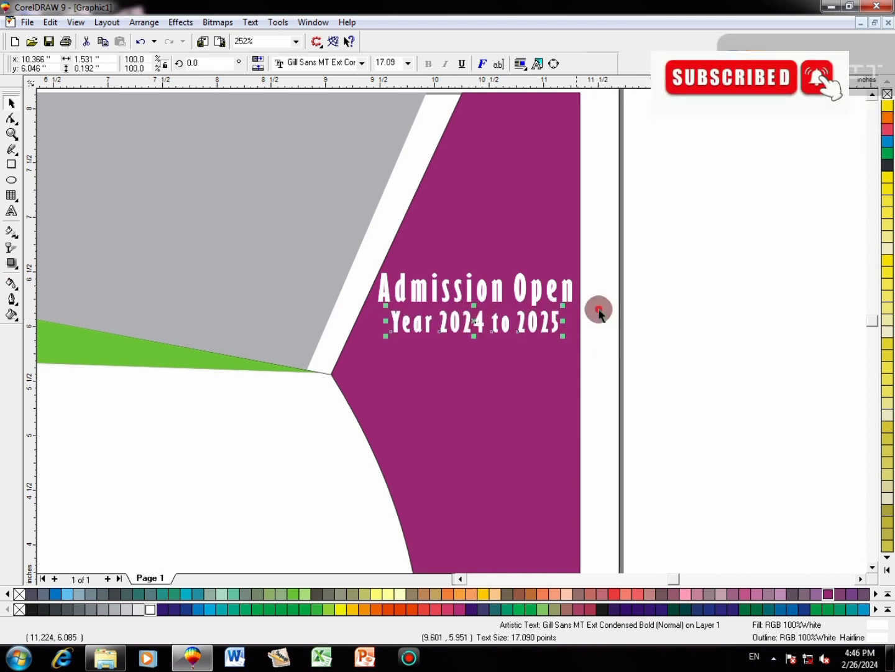
left_click(646, 305)
scroll(505, 351, "down", 4)
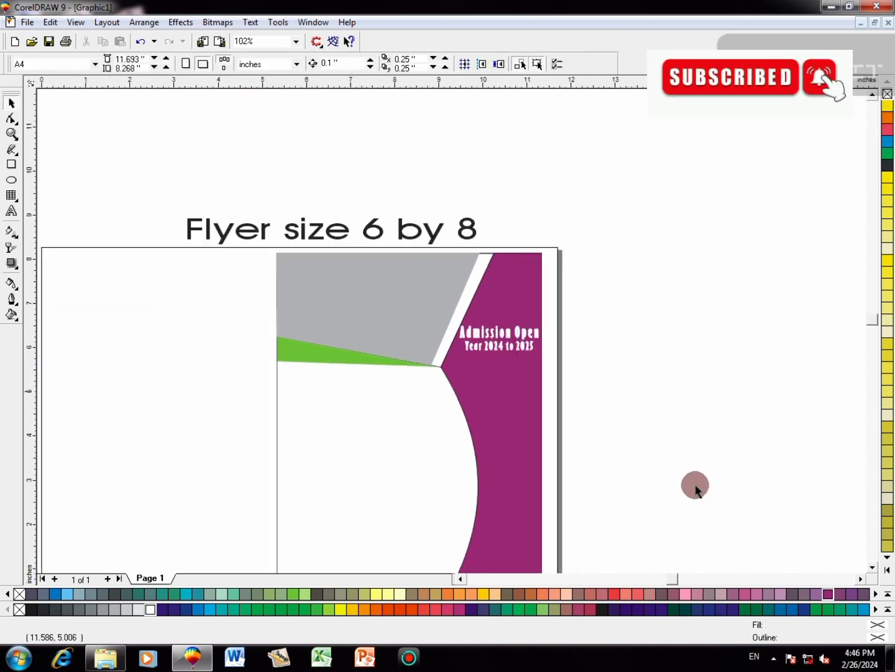
- Bring the photo "images (2)" from Local Disk (E:) into the flyer document, below the gray shape
left_click(873, 567)
left_click(873, 568)
left_click(380, 242)
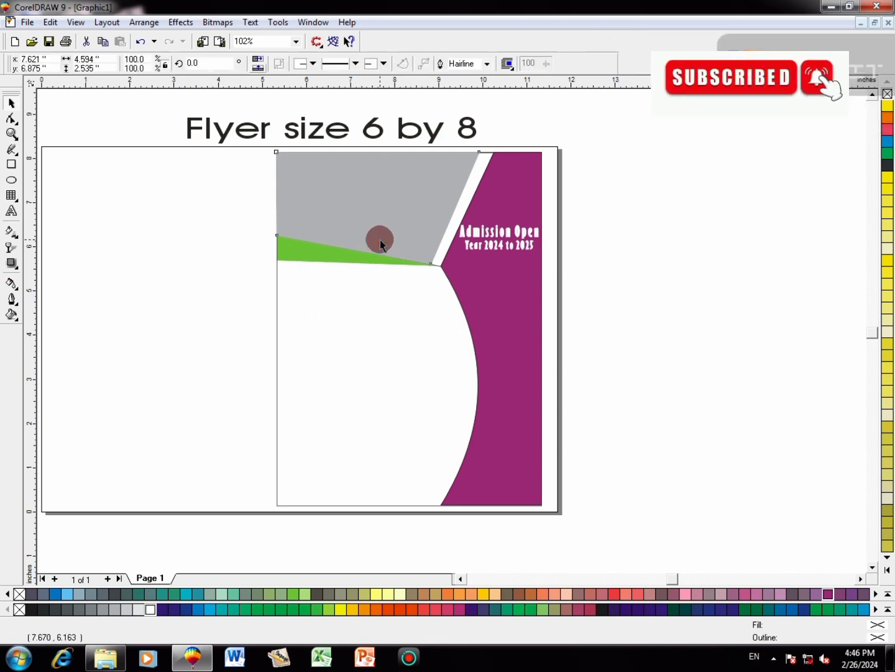
left_click(228, 215)
left_click(361, 168)
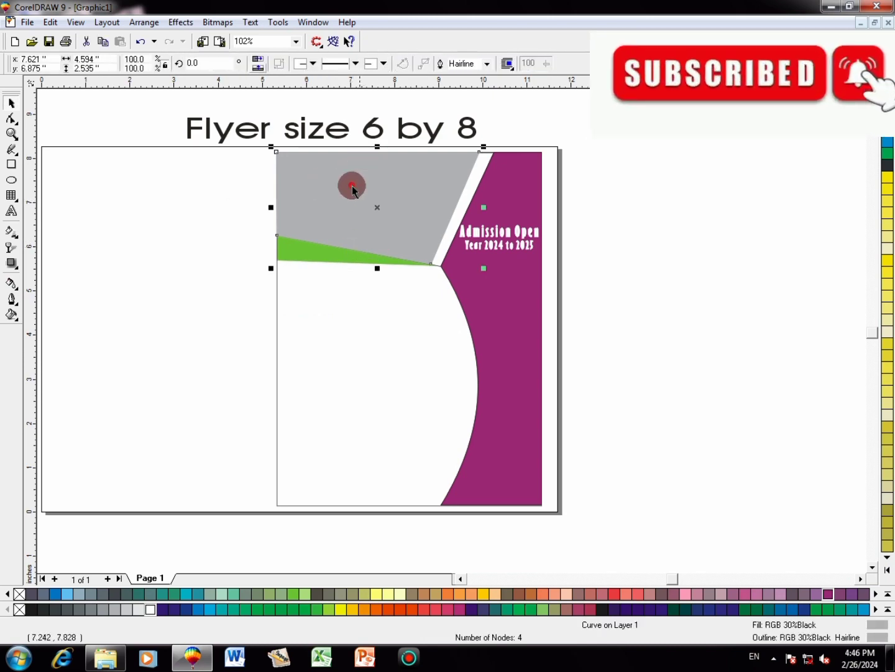
left_click(104, 657)
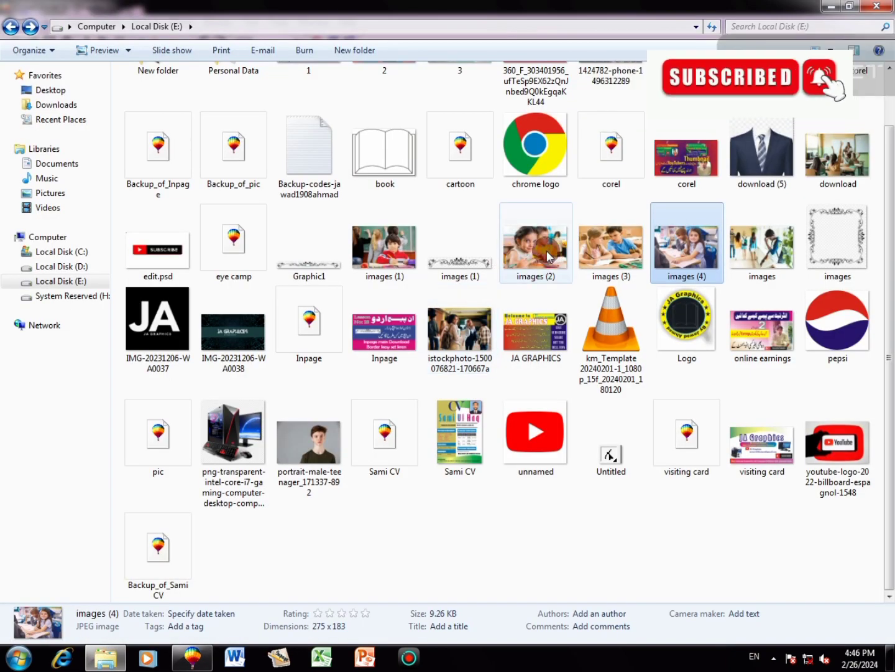
left_click_drag(549, 257, 312, 394)
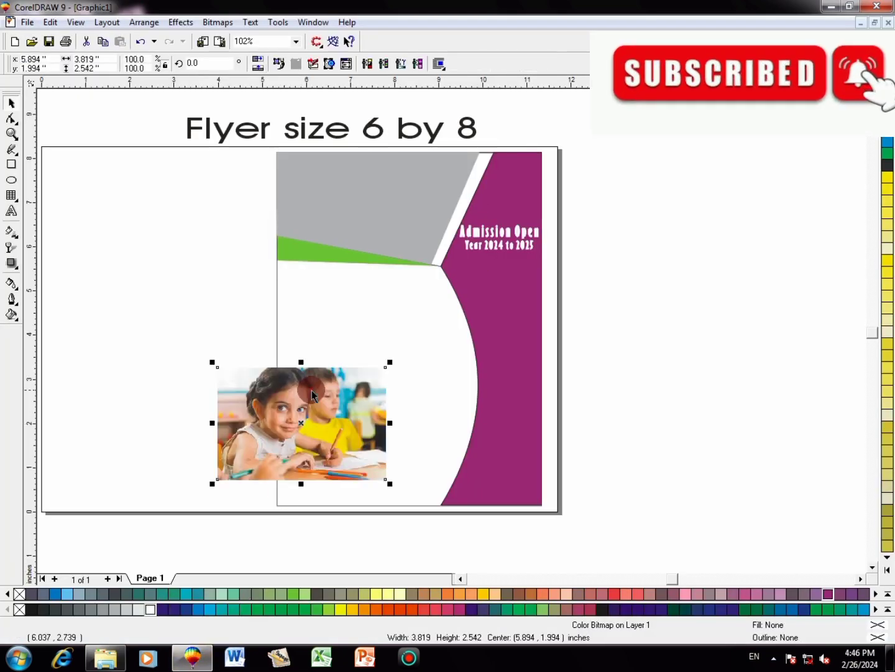
- PowerClip the imported photo of the girl and boy inside the gray shape at the flyer's top
left_click(181, 23)
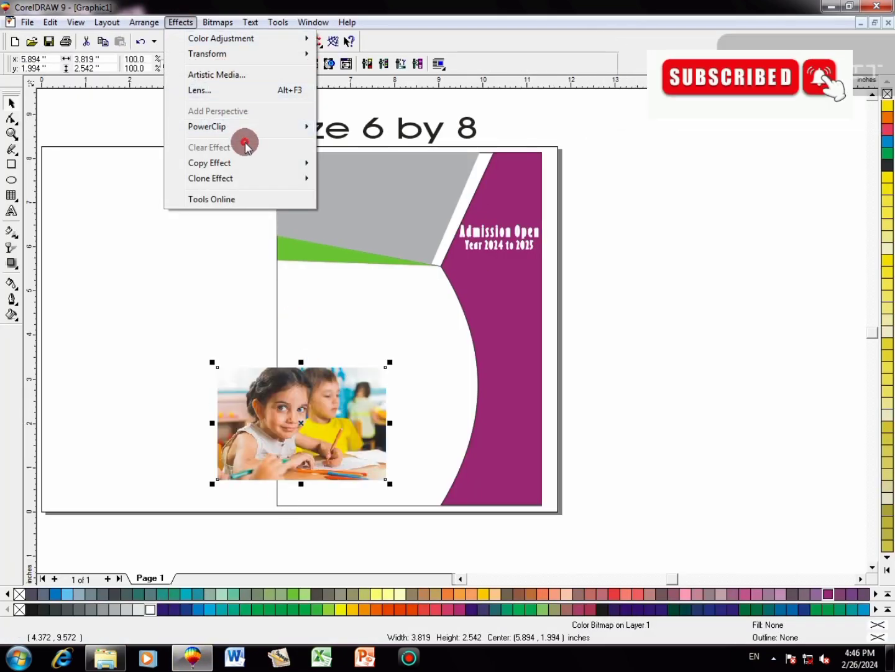
mouse_move(246, 126)
left_click(366, 126)
left_click(352, 159)
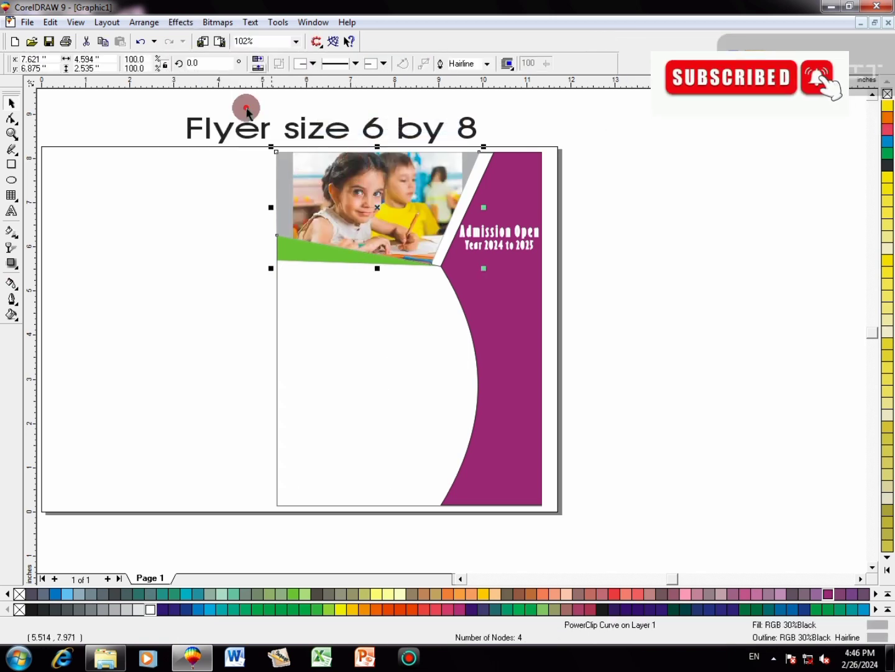
- Edit the contents of the gray shape's PowerClip and stretch the photo to about 5.22 by 2.84 inches to cover the shape
left_click(208, 23)
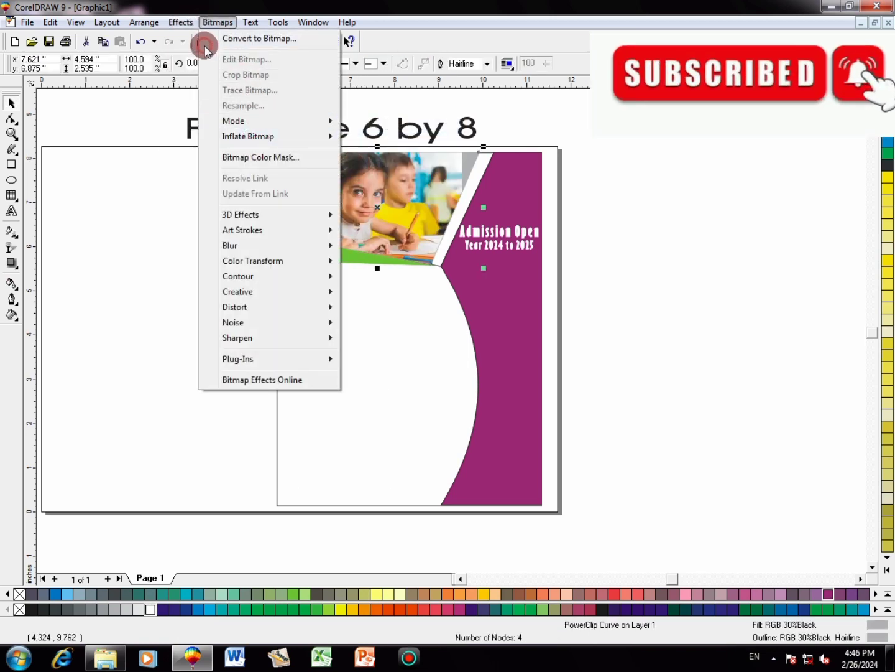
mouse_move(180, 23)
mouse_move(249, 126)
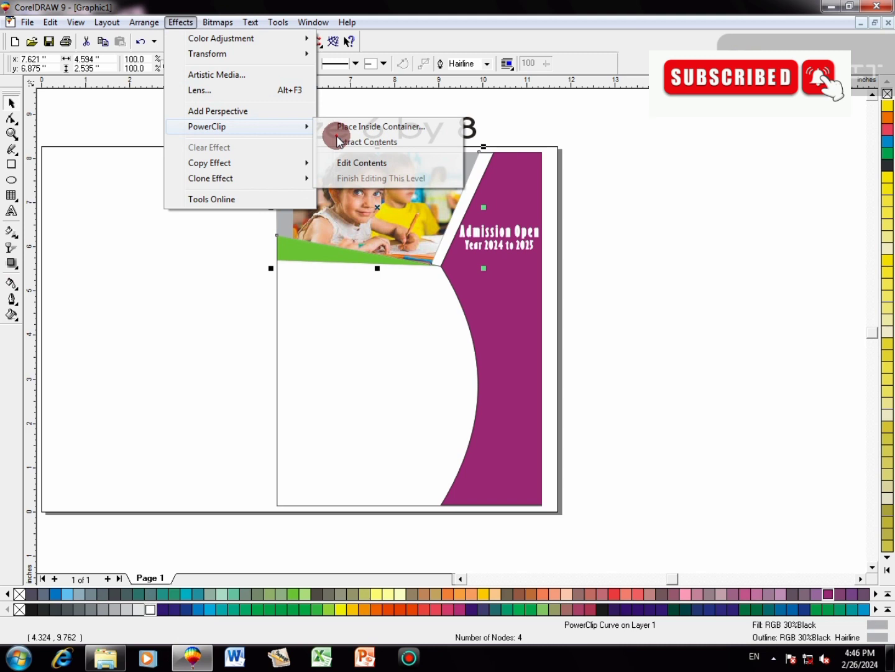
left_click(389, 164)
left_click(433, 182)
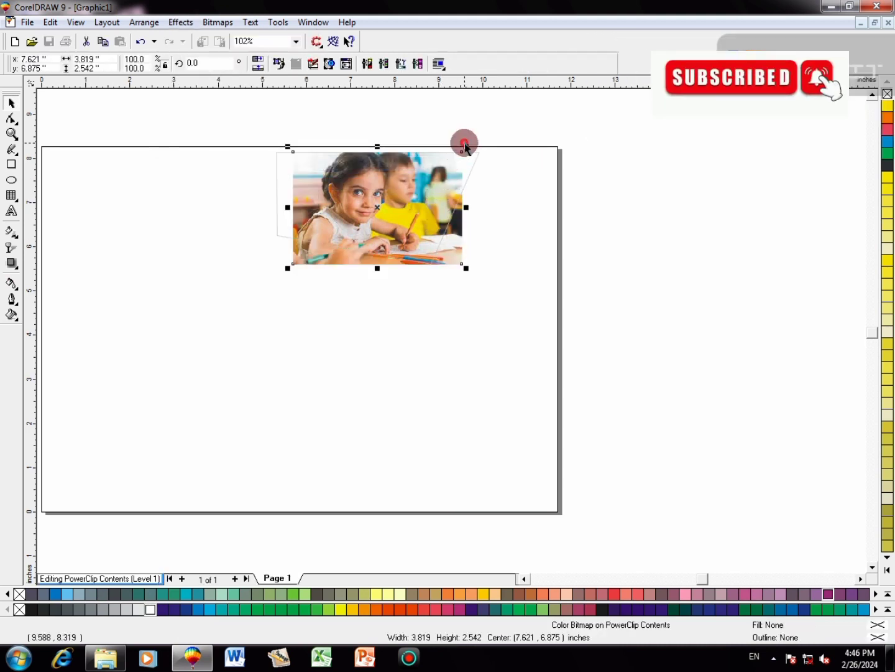
left_click_drag(465, 206, 491, 207)
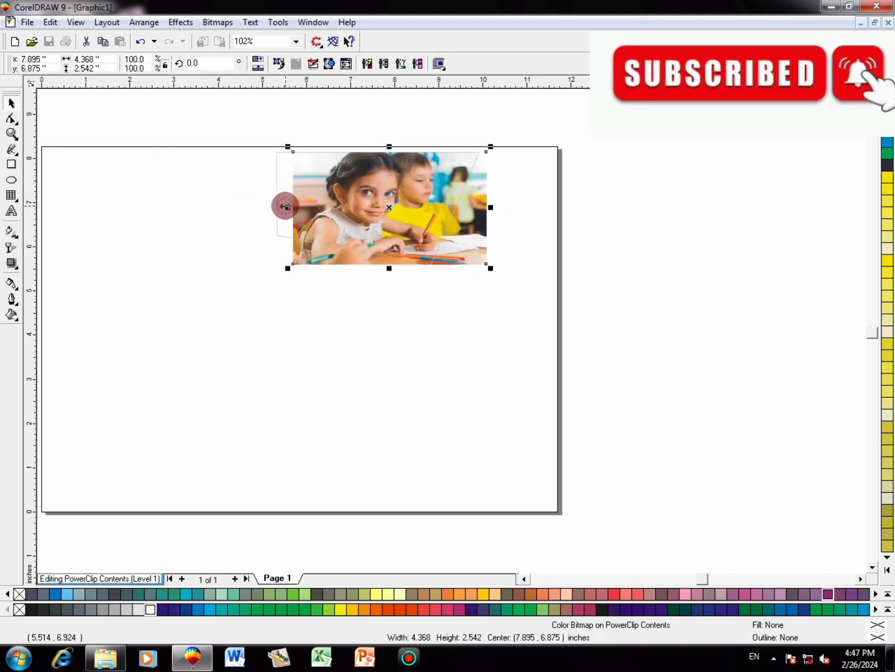
left_click_drag(288, 209, 255, 210)
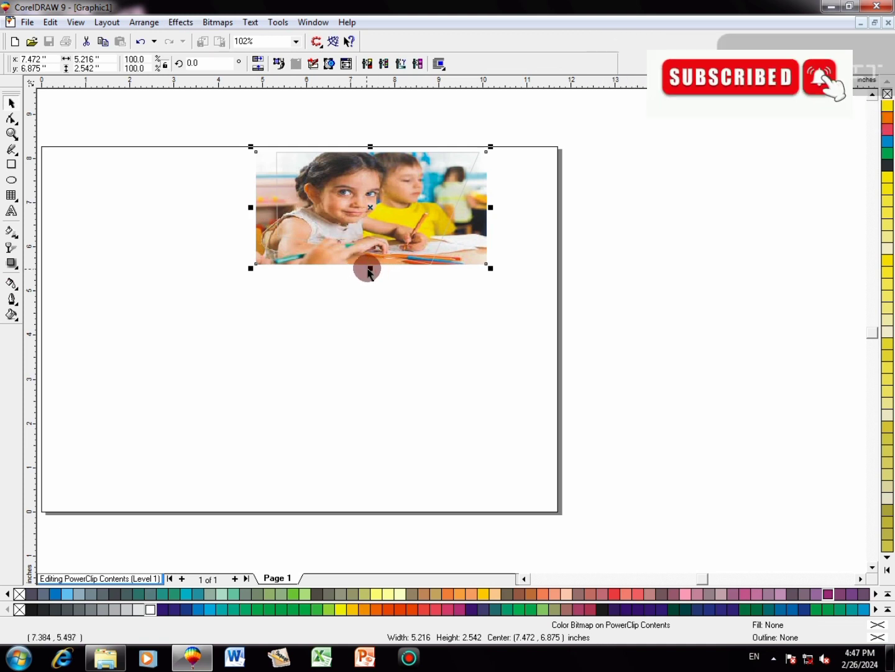
left_click_drag(371, 264, 371, 282)
- Finish editing the PowerClip level and deselect the clipped photo
left_click(214, 21)
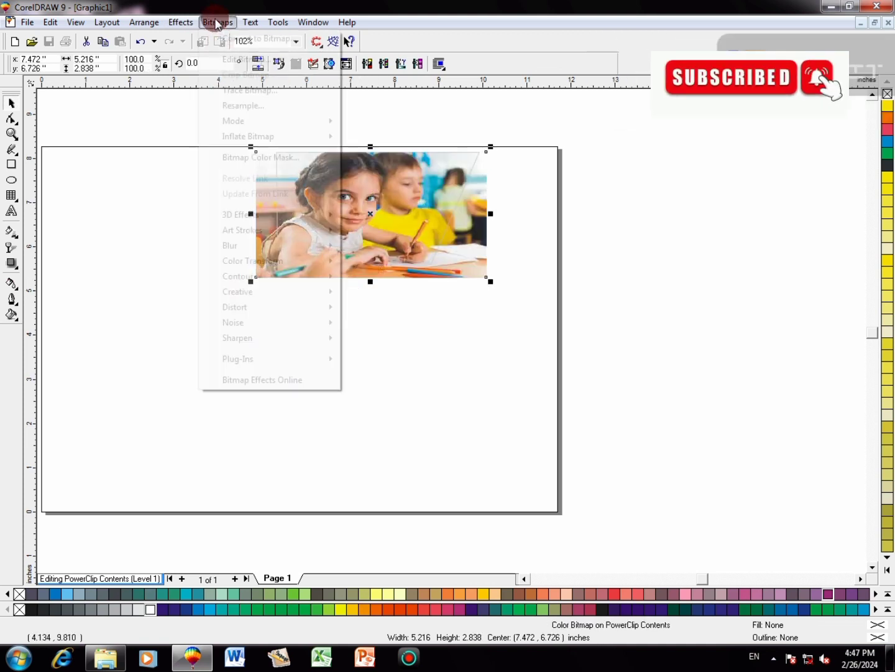
mouse_move(181, 22)
mouse_move(276, 125)
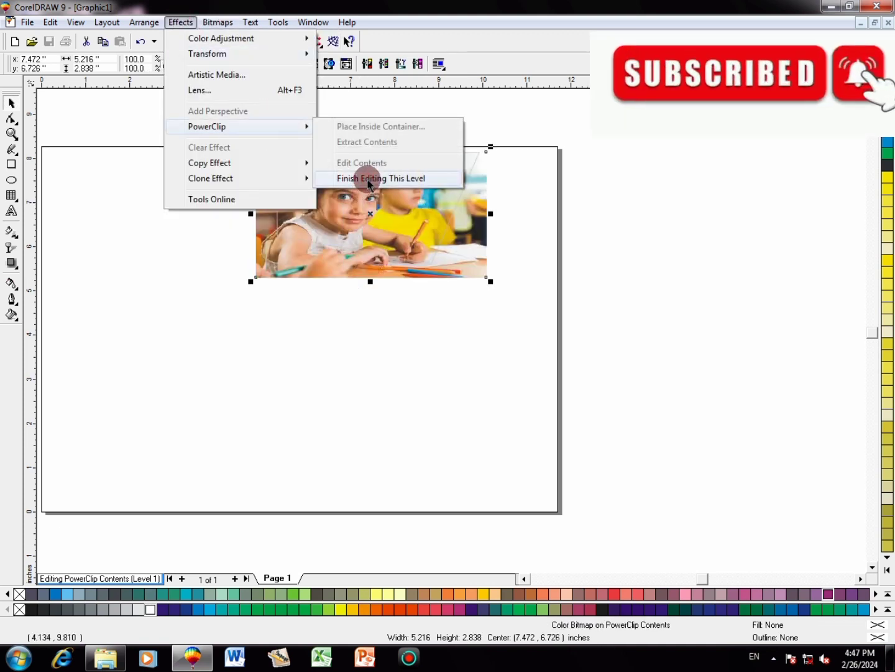
left_click(364, 177)
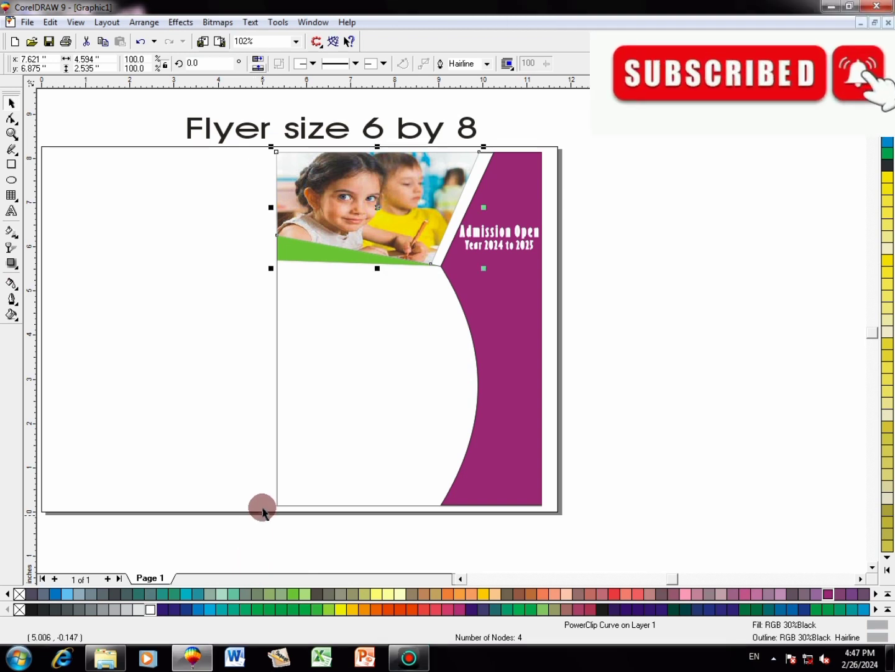
left_click(592, 212)
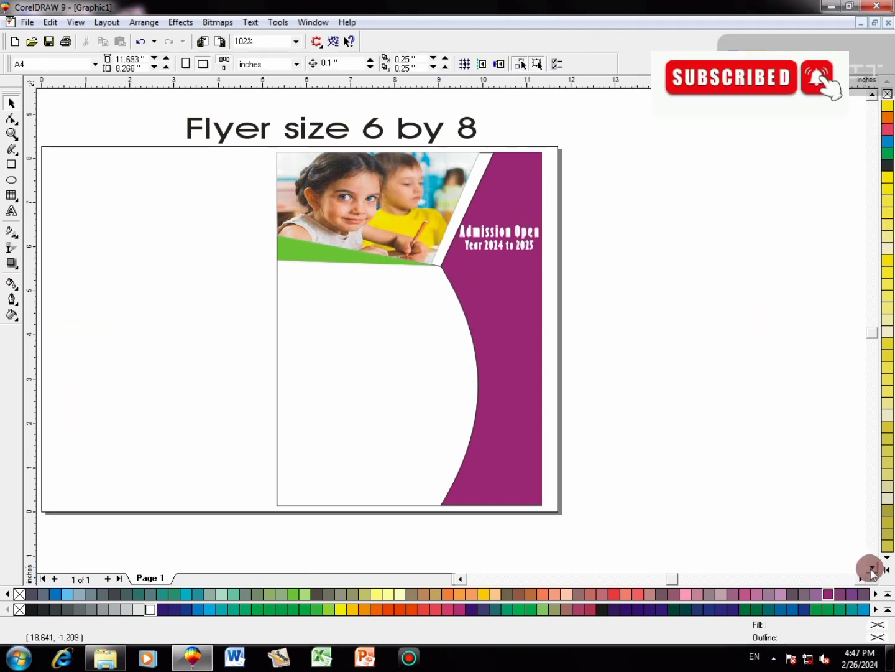
- Draw a circle about 1.89 by 1.86 inches centered where the photo, green wedge and purple shape meet
scroll(536, 347, "up", 1)
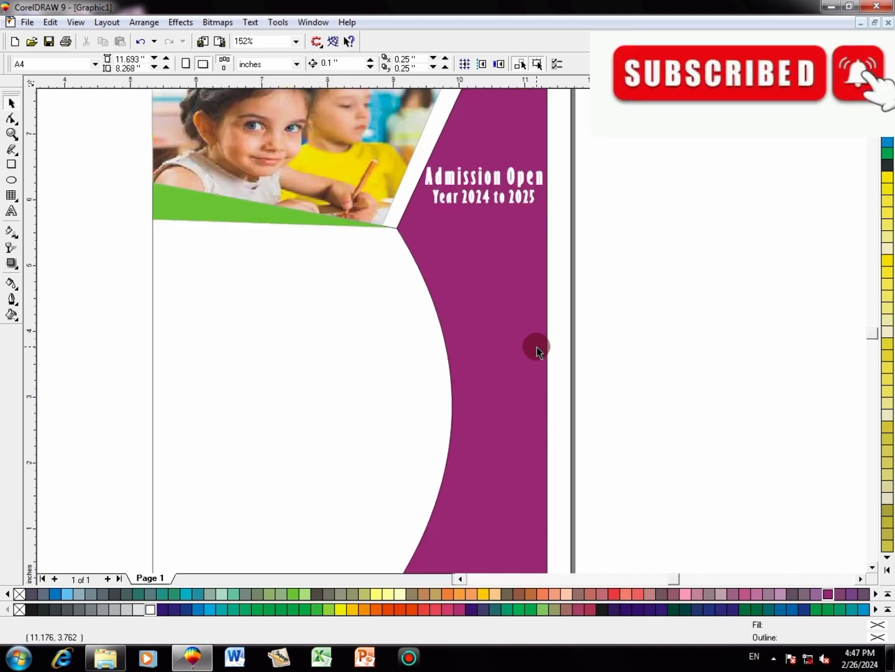
scroll(537, 347, "up", 1)
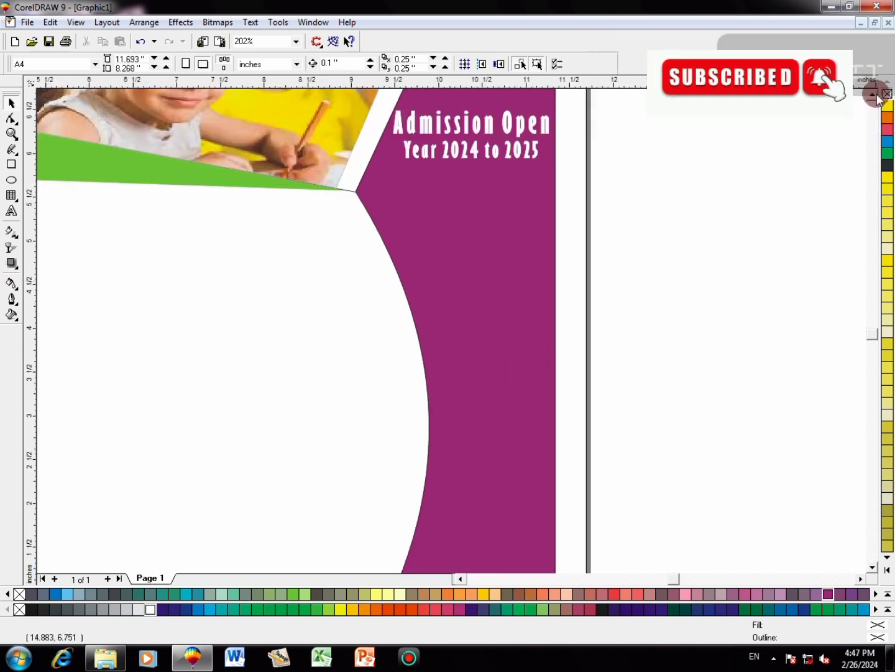
scroll(292, 329, "up", 2)
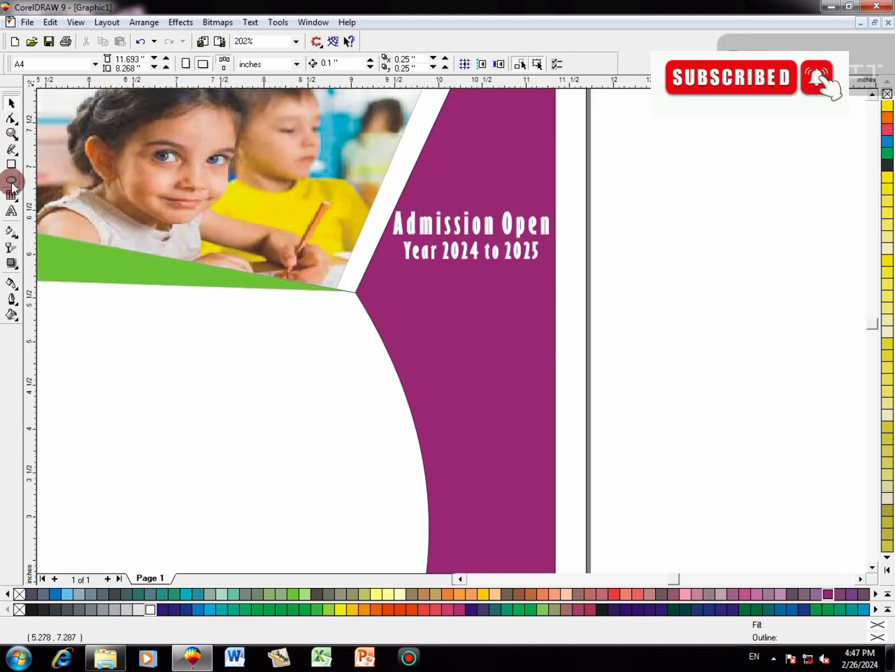
left_click(11, 180)
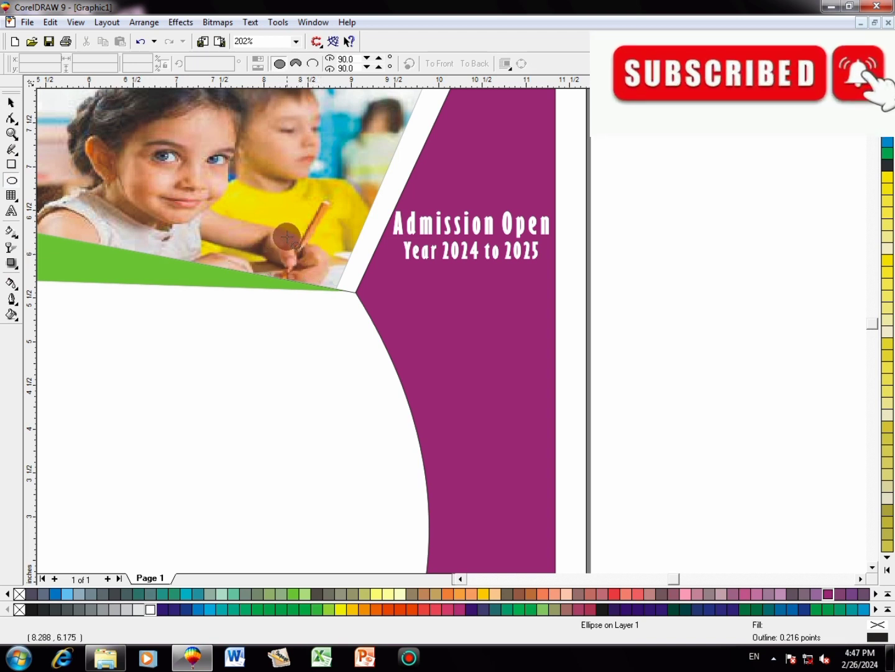
left_click_drag(282, 232, 368, 318)
left_click_drag(293, 242, 371, 315)
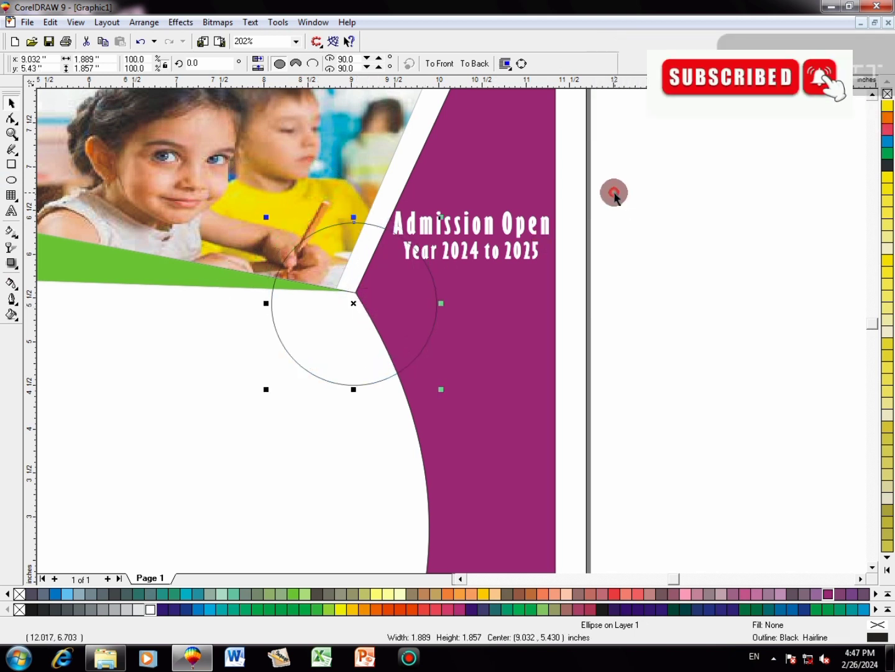
- Move both headline text lines up within the purple shape and scale them down together to about 1.56 inches wide
left_click(457, 261)
left_click_drag(471, 235, 475, 196)
left_click_drag(554, 221, 541, 215)
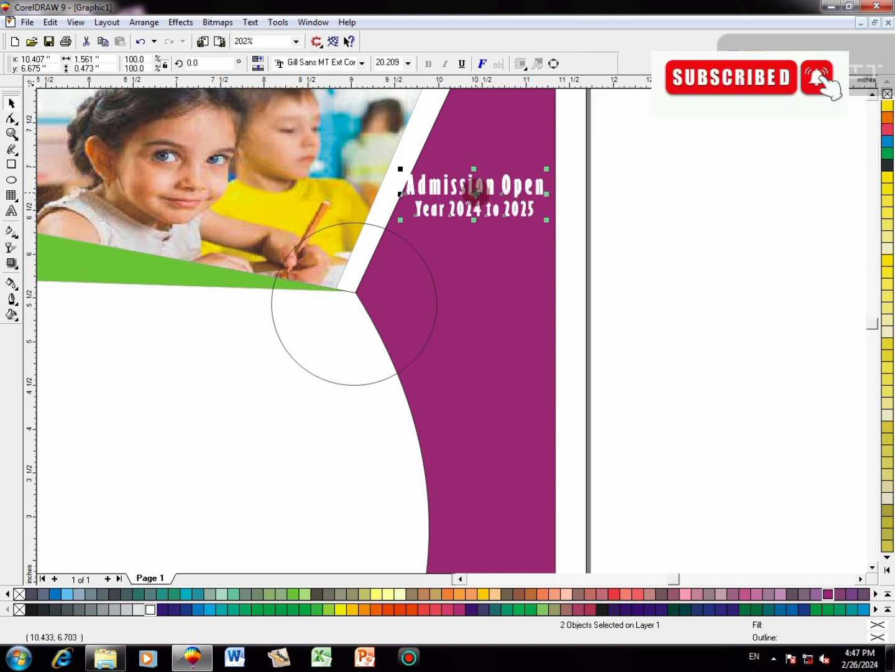
left_click_drag(475, 193, 428, 232)
- Add a concentric inner circle about 1.58 by 1.55 inches and give it a 50% black fill and outline
left_click(435, 298)
key("ctrl+z")
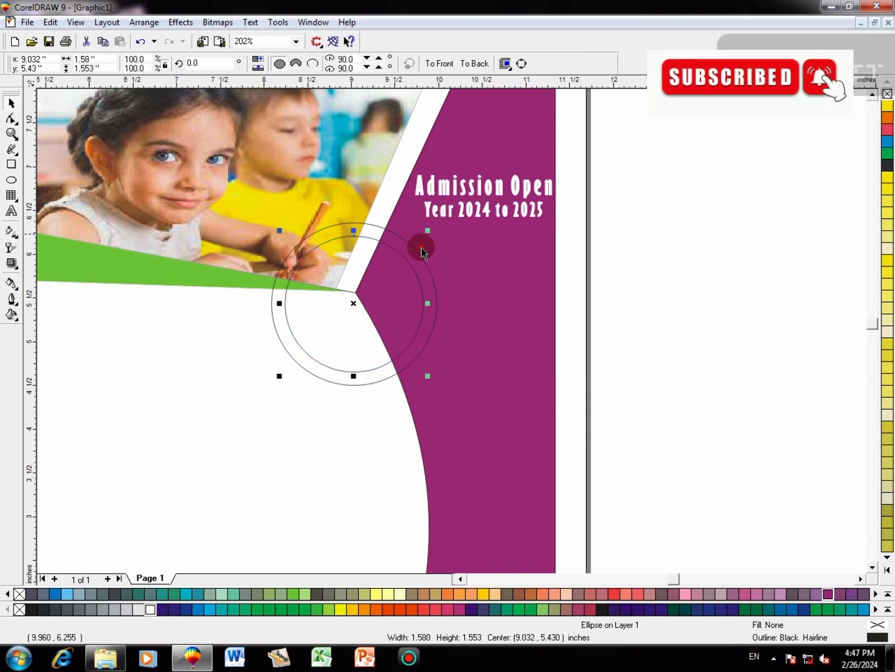
left_click(91, 610)
right_click(90, 609)
- Give the larger outer circle a white fill and white outline, and deselect it
left_click(350, 379)
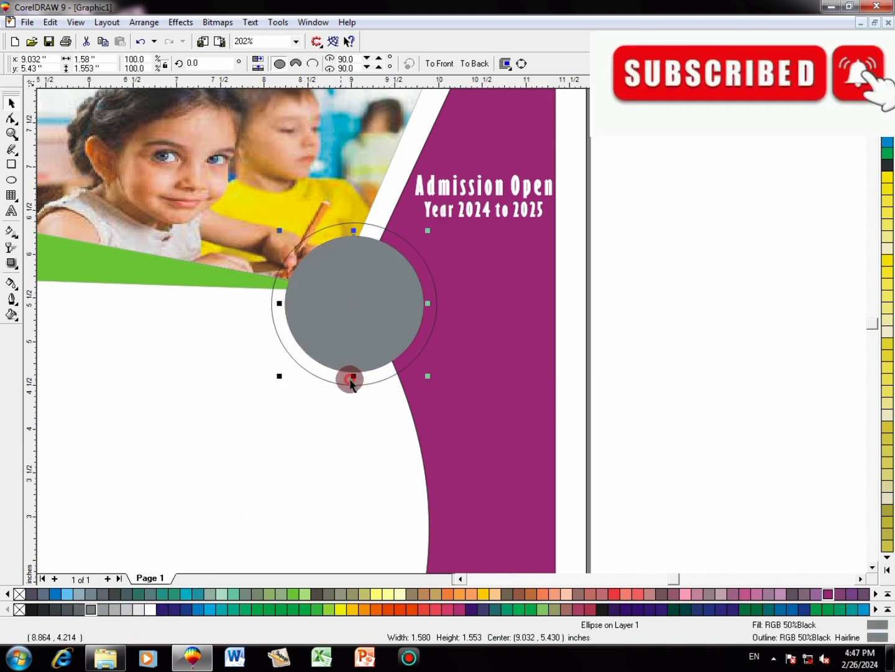
left_click(149, 610)
right_click(150, 609)
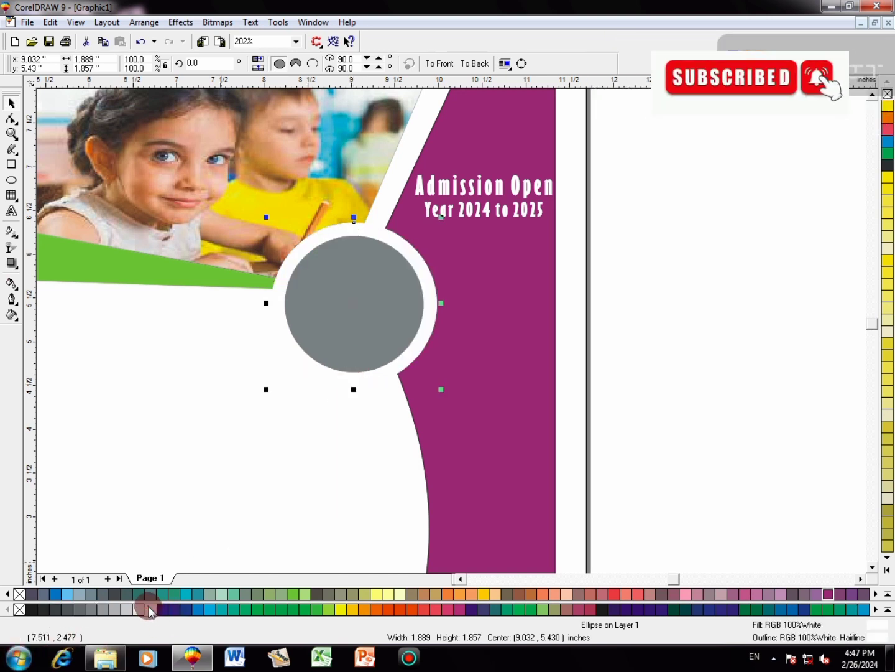
left_click(622, 334)
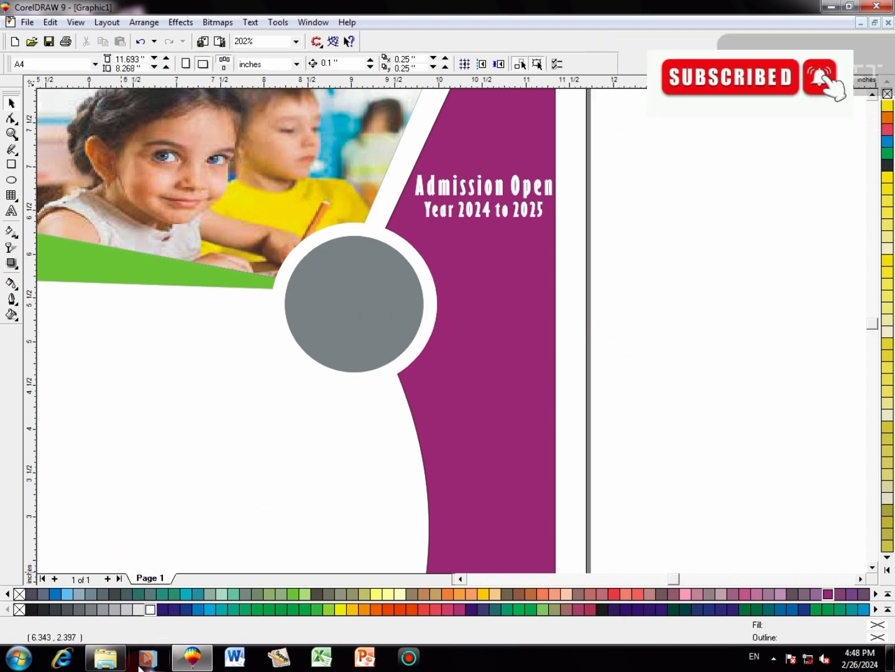
- Bring the photo "images (3)" from Local Disk (E:) into the document and place it to the right of the gray circle
left_click(105, 657)
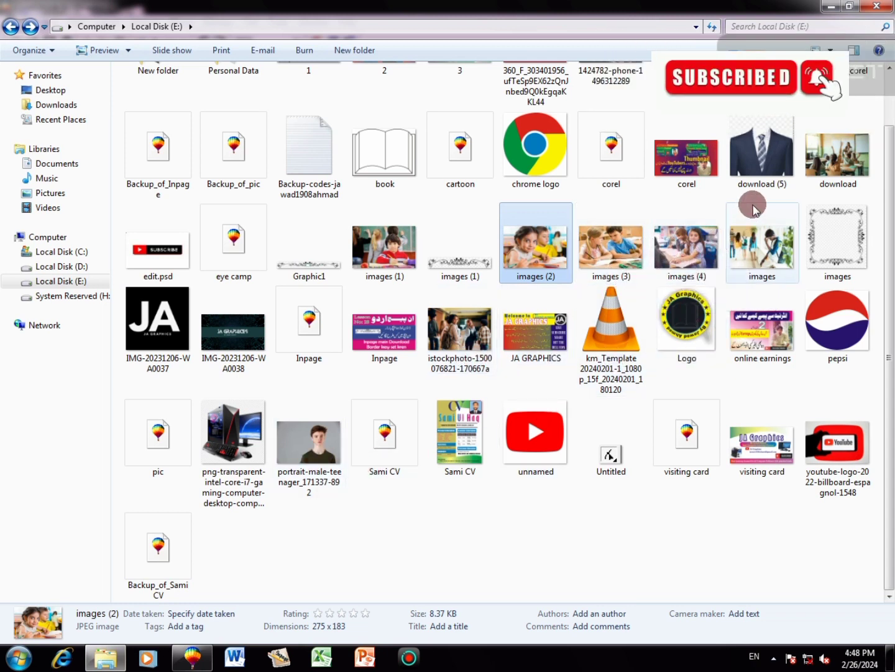
mouse_move(613, 257)
left_mouse_down()
mouse_move(411, 428)
mouse_move(203, 654)
mouse_move(328, 407)
mouse_move(343, 348)
left_mouse_up()
left_click_drag(431, 406, 676, 392)
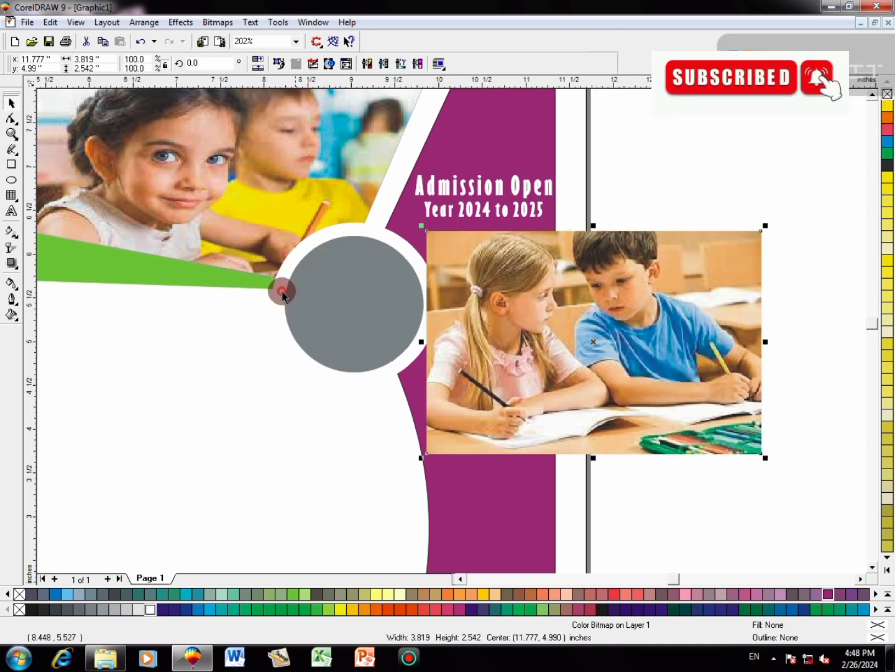
- PowerClip the photo of the two children writing inside the gray inner circle
left_click(181, 21)
mouse_move(230, 125)
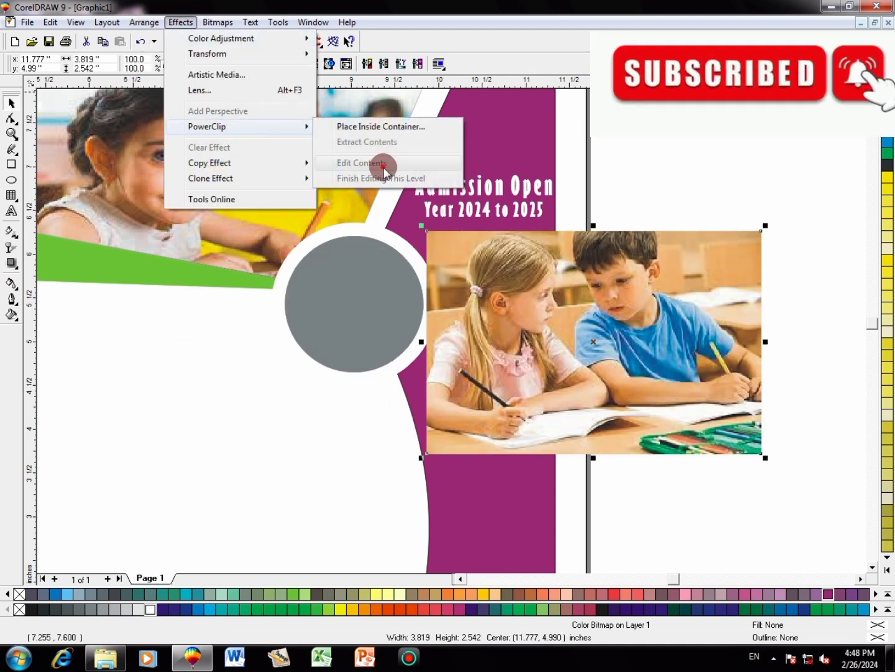
left_click(390, 127)
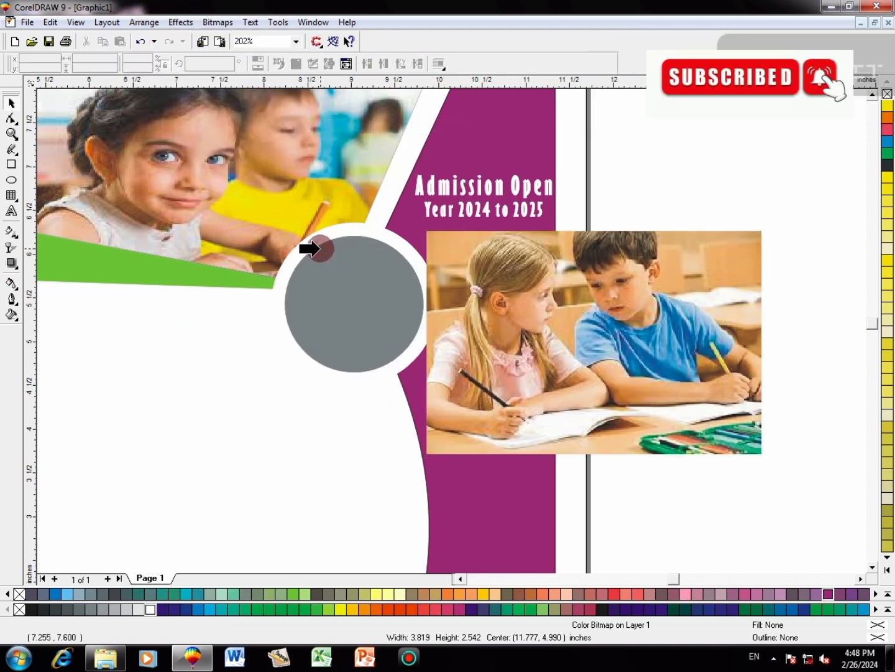
left_click(319, 250)
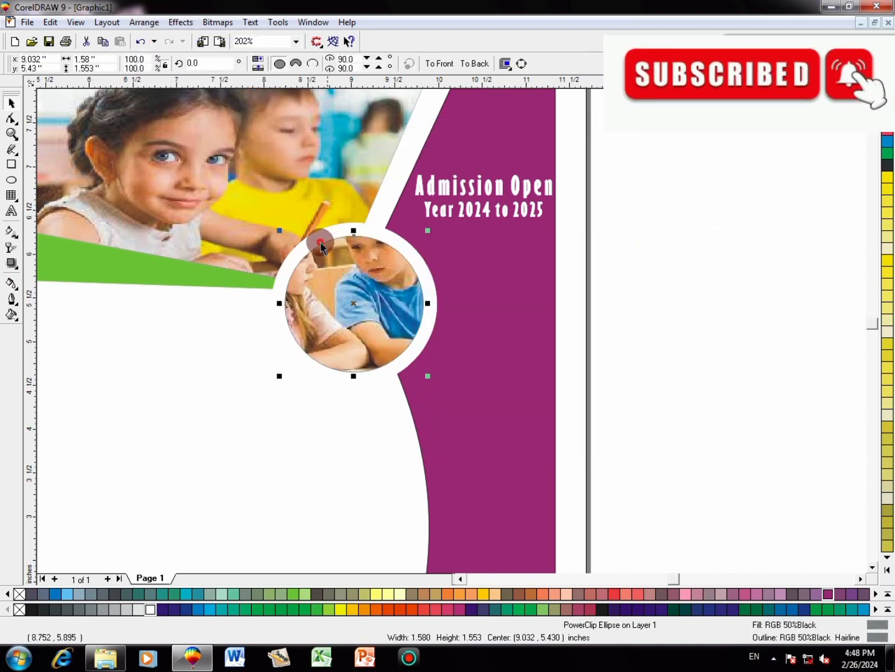
- Edit the circle's PowerClip contents, resize the photo to about 1.95 by 1.59 inches and position it over the circle
left_click(181, 21)
mouse_move(237, 127)
left_click(384, 163)
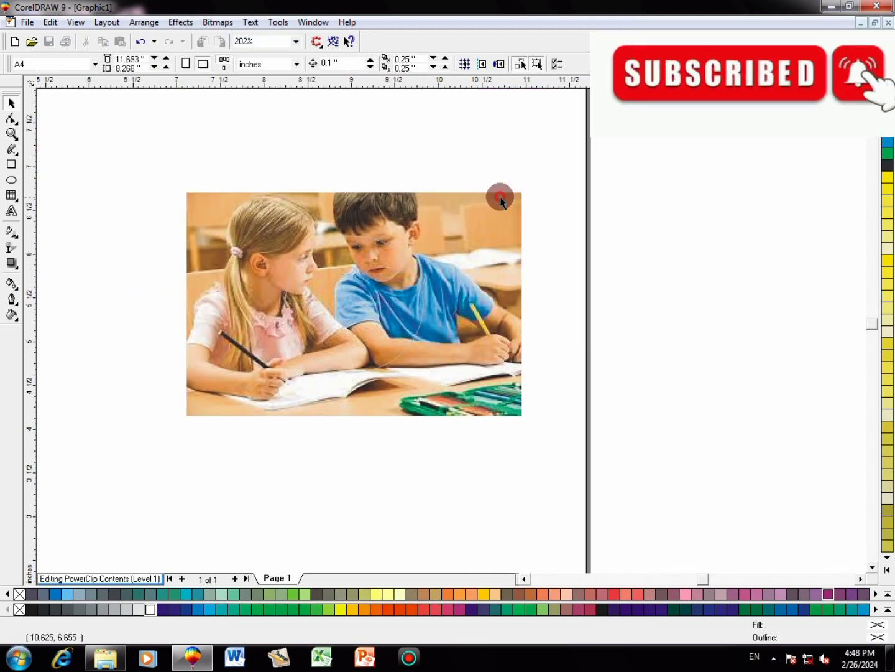
left_click_drag(526, 187, 443, 242)
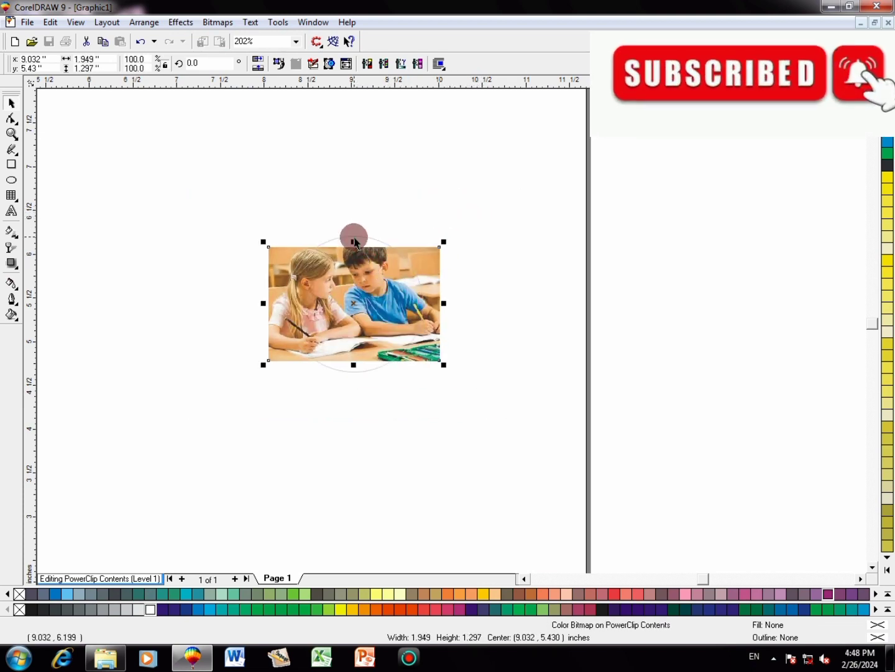
left_click_drag(355, 241, 354, 227)
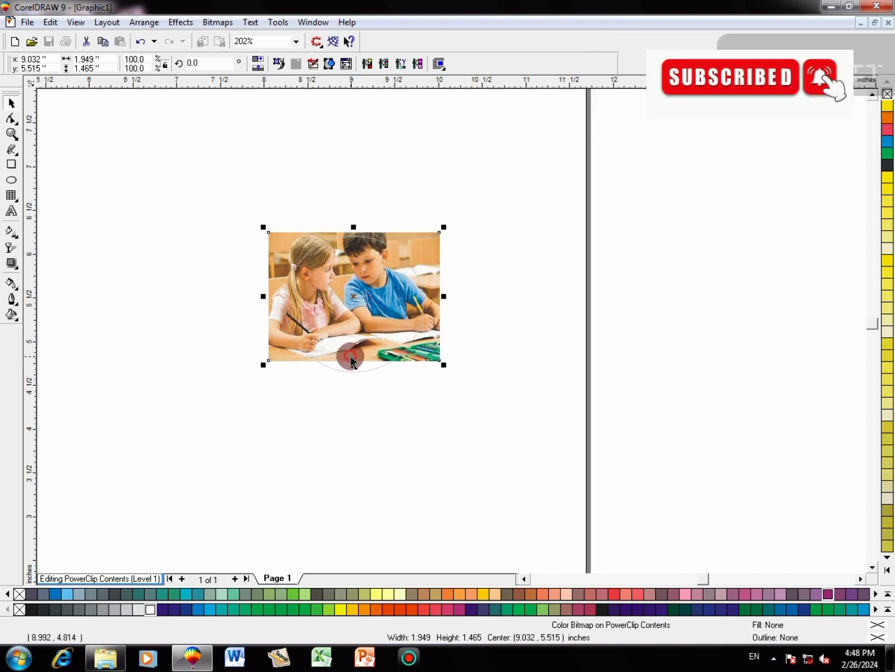
left_click_drag(356, 366, 356, 376)
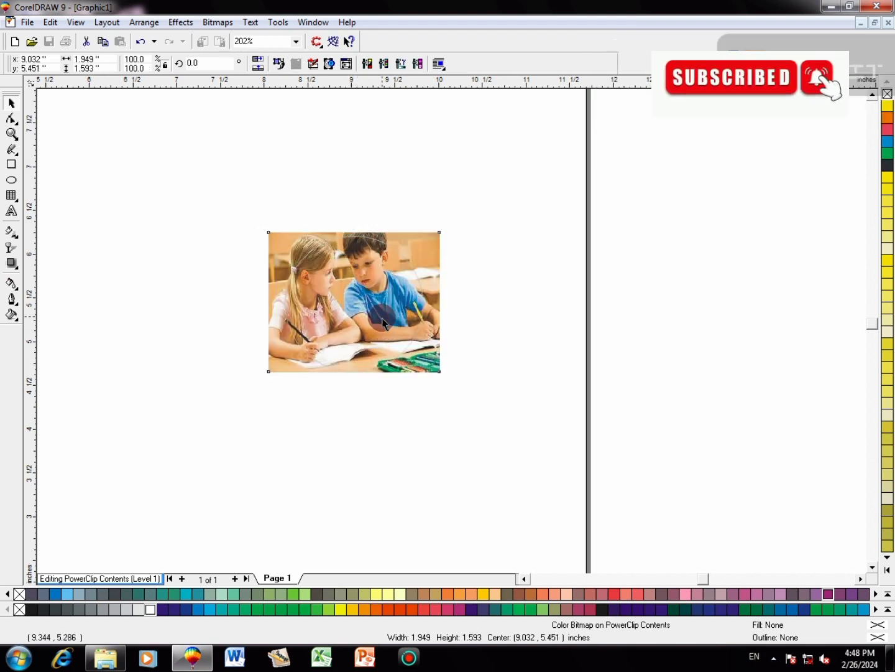
left_click_drag(381, 318, 388, 320)
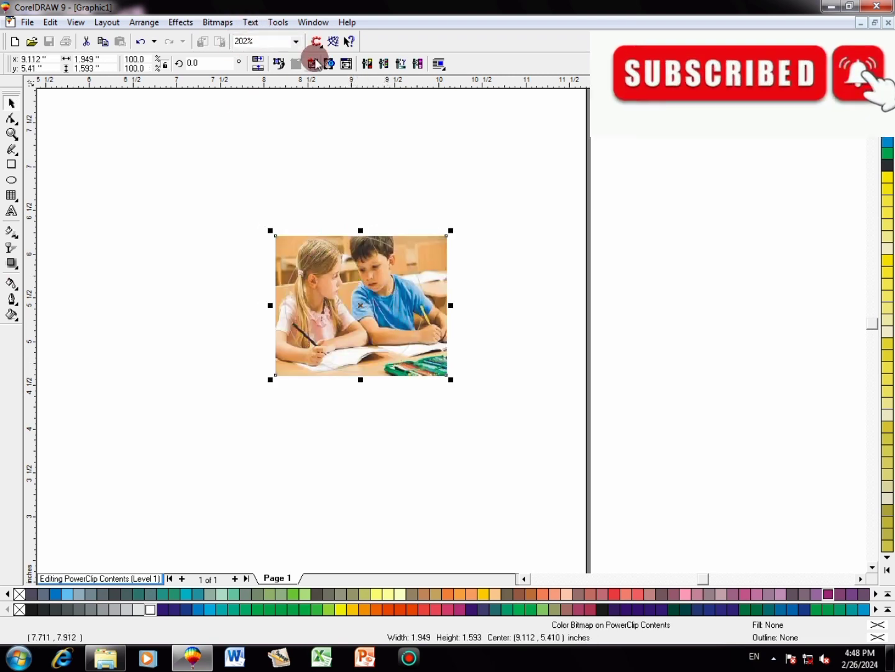
- Finish editing the PowerClip contents of the circle holding the photo of the two children writing
left_click(177, 25)
mouse_move(267, 138)
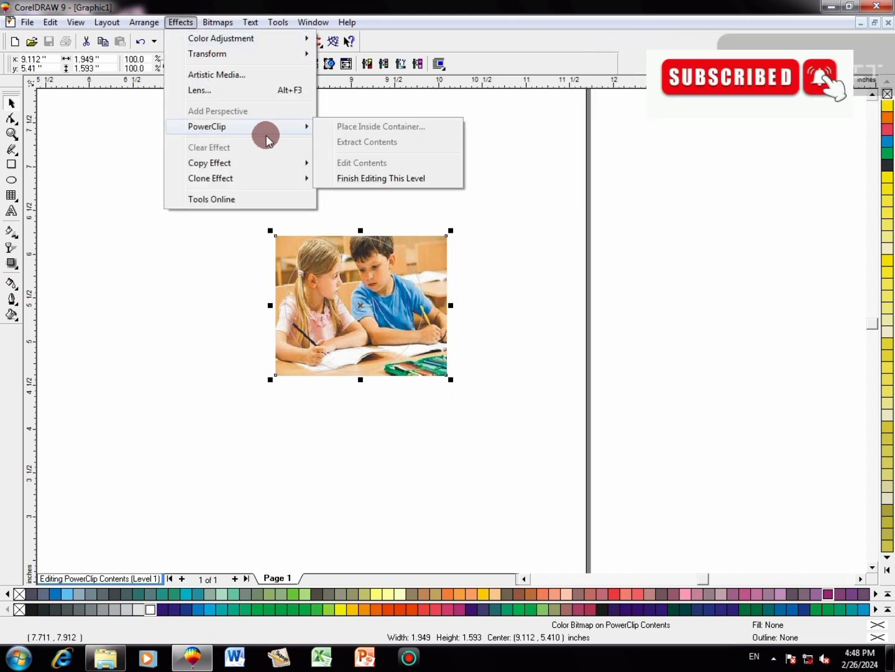
left_click(370, 179)
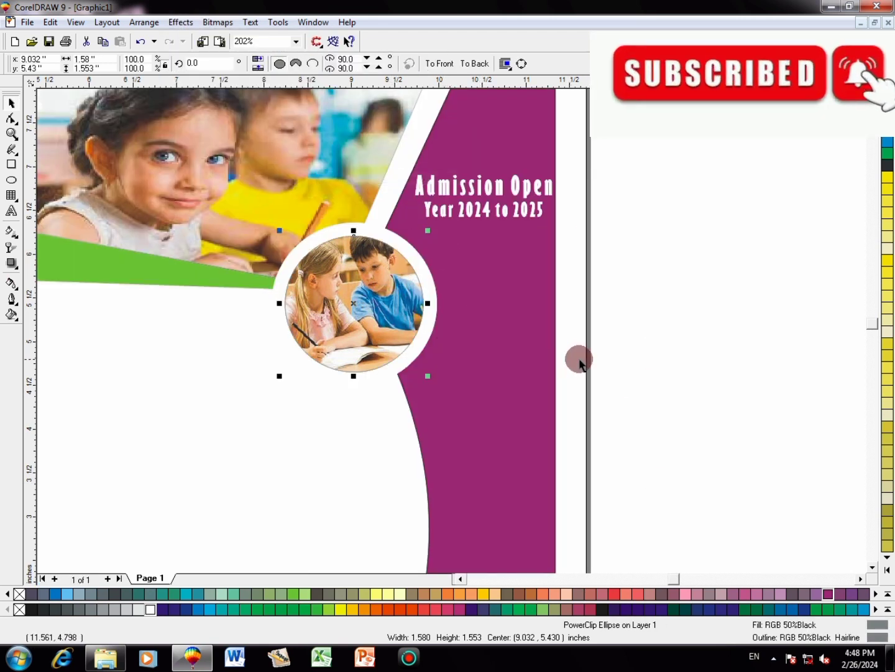
- Duplicate the photo circle together with its white outer circle and place the copy just below the original on the purple shape's curved edge
scroll(732, 392, "down", 3)
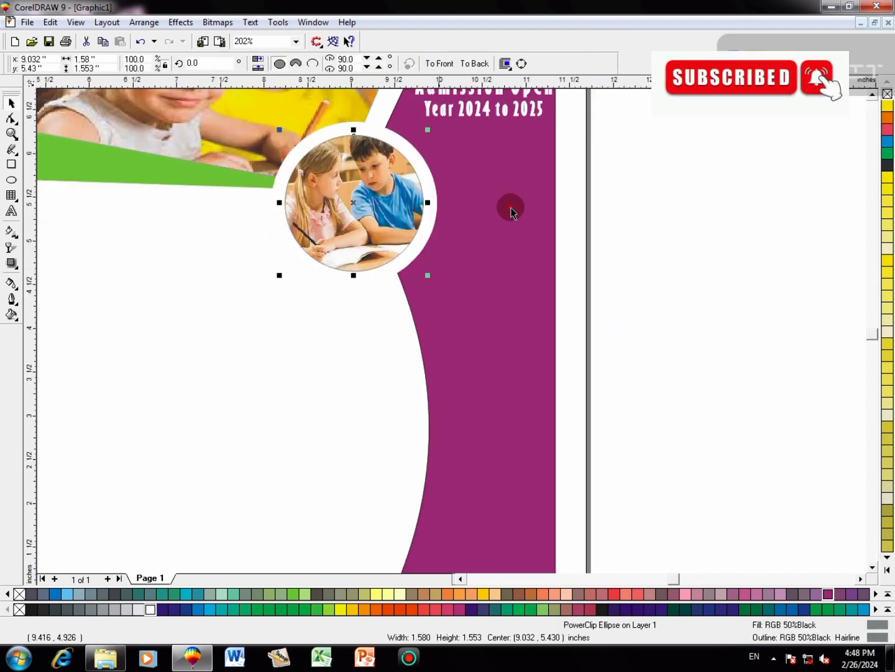
left_click_drag(550, 121, 156, 355)
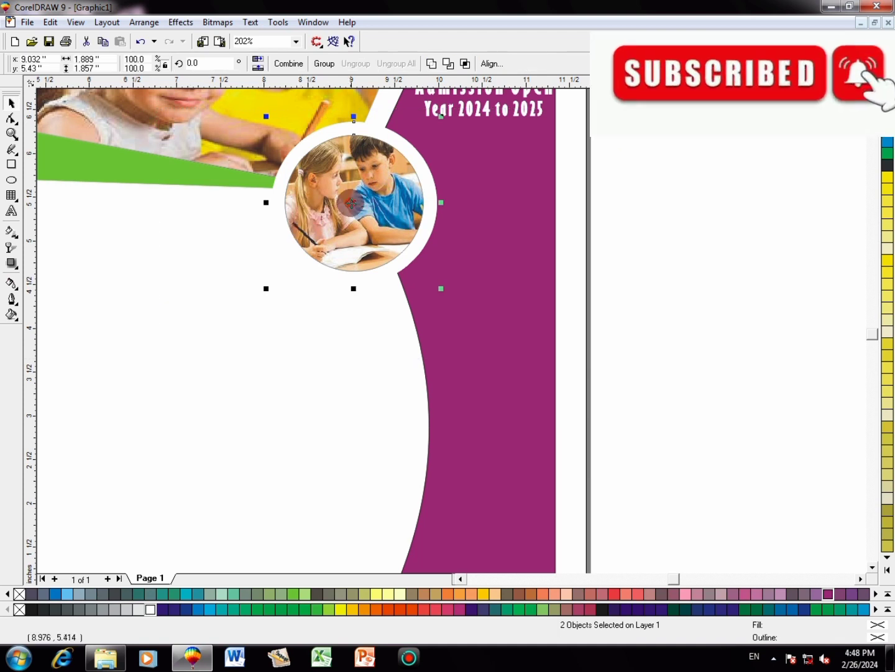
left_click_drag(355, 202, 410, 462)
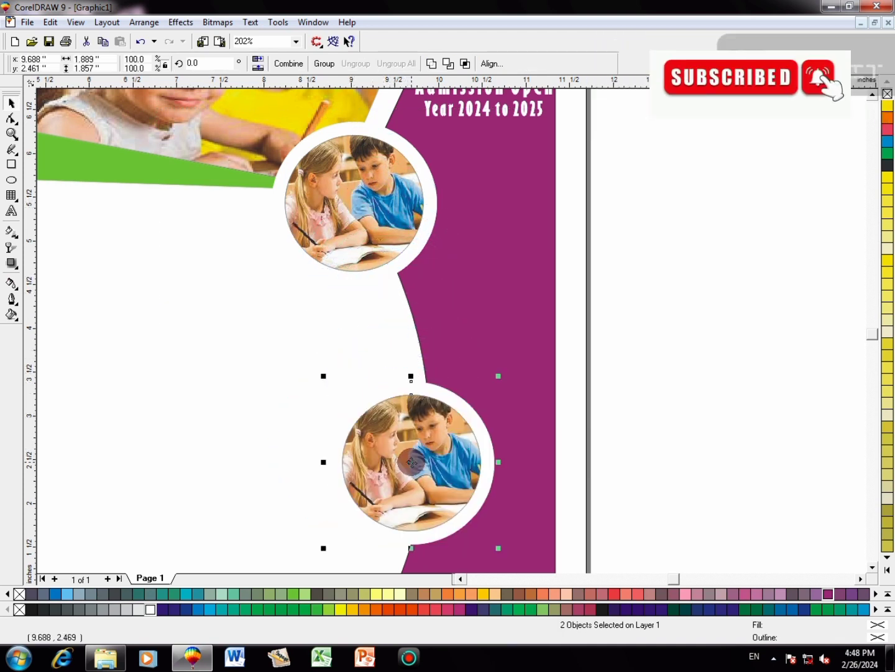
left_click(873, 567)
scroll(436, 343, "up", 3)
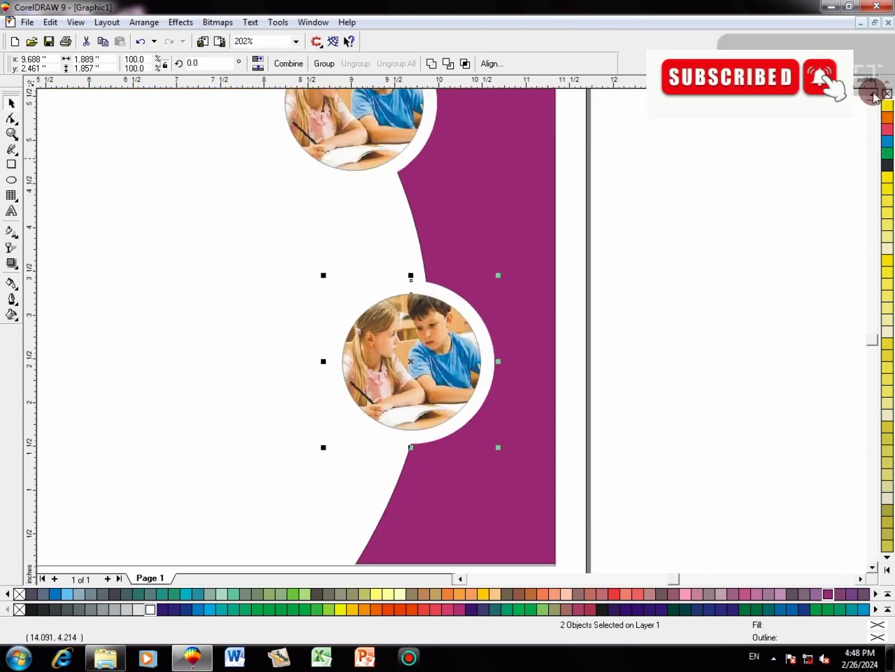
left_click_drag(419, 414, 417, 321)
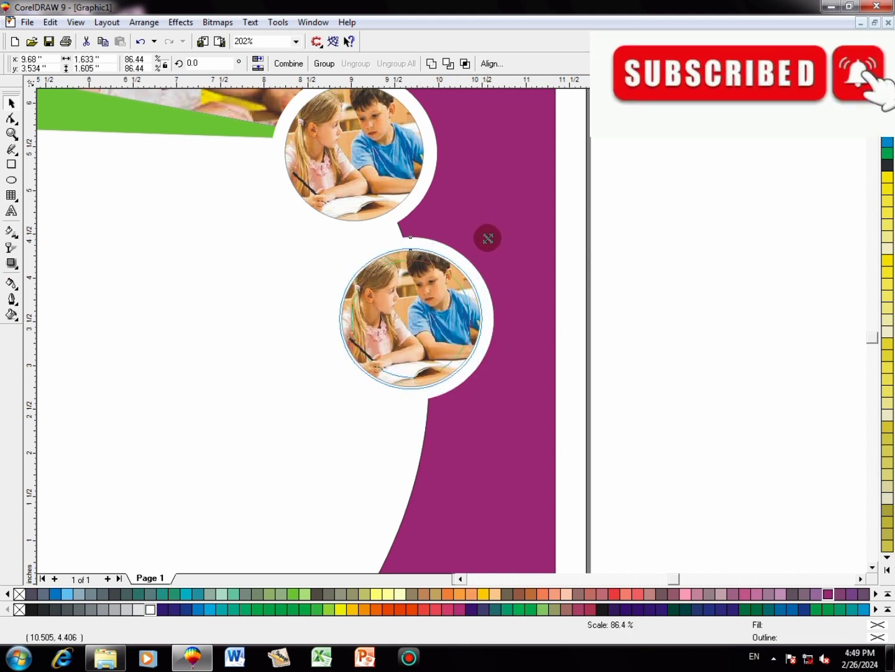